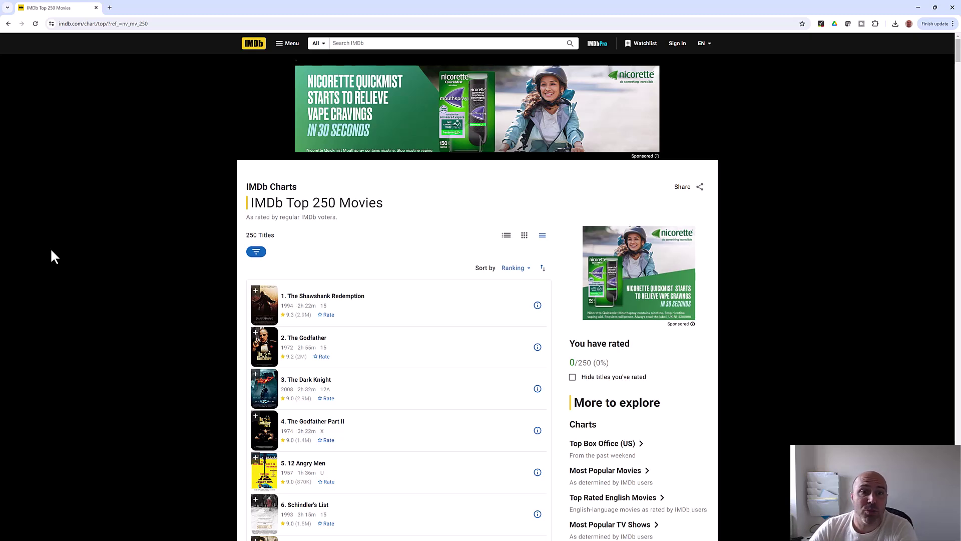
- Scroll down through the IMDb Top 250 Movies chart
scroll(166, 285, down, 2)
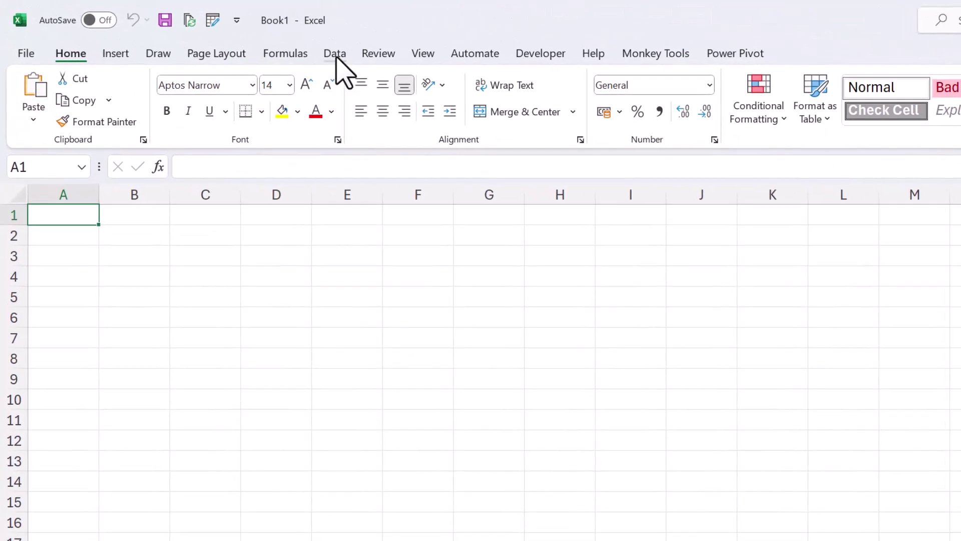
- Create a From Web connection to the pasted IMDb Top 250 chart address
click(335, 54)
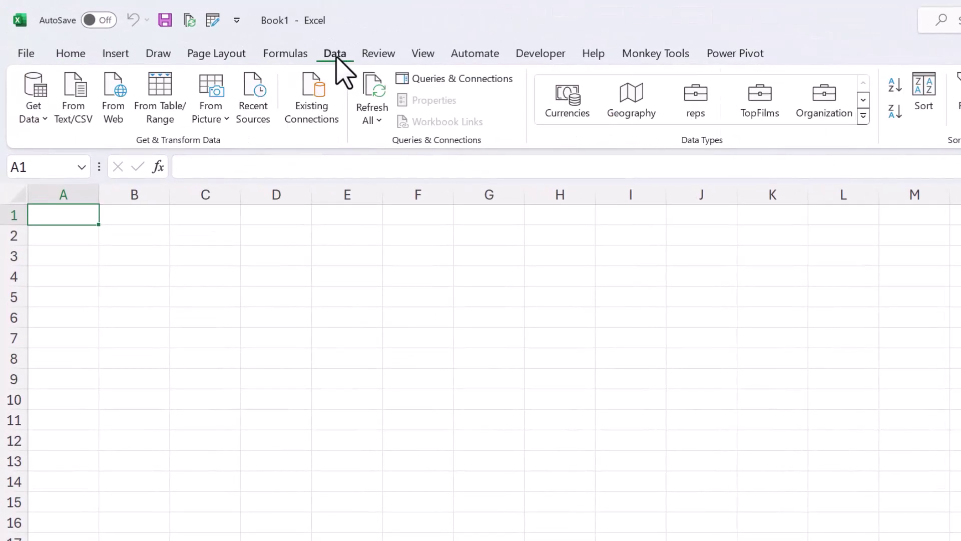
click(121, 114)
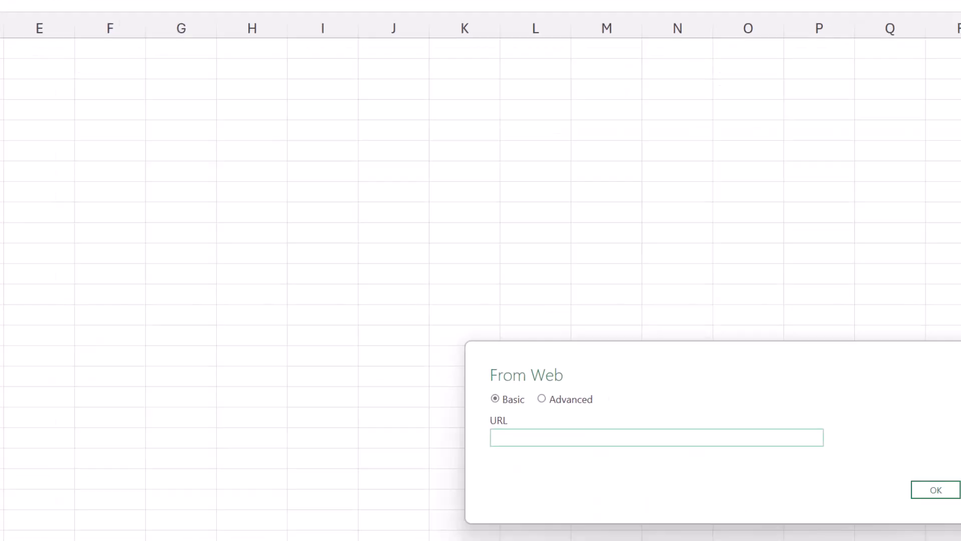
click(251, 304)
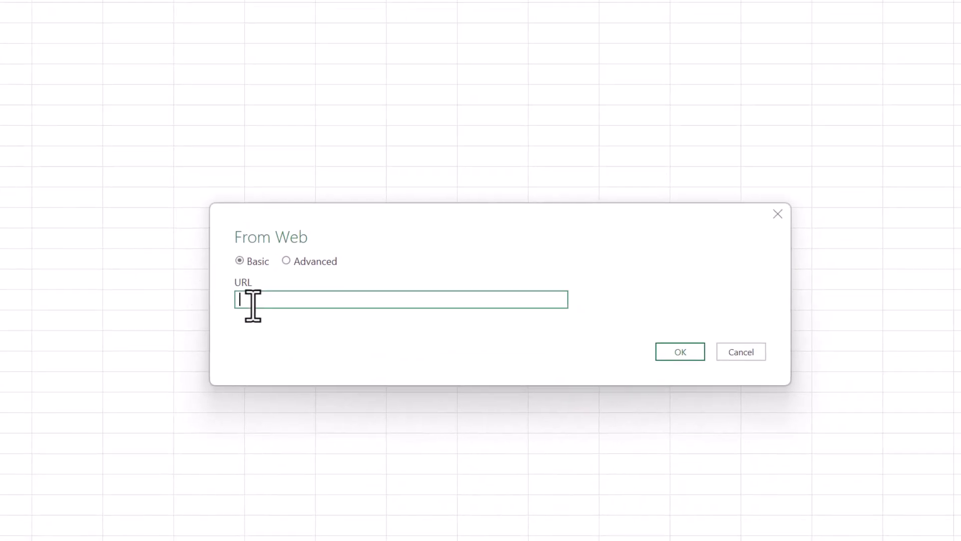
right_click(252, 305)
click(293, 381)
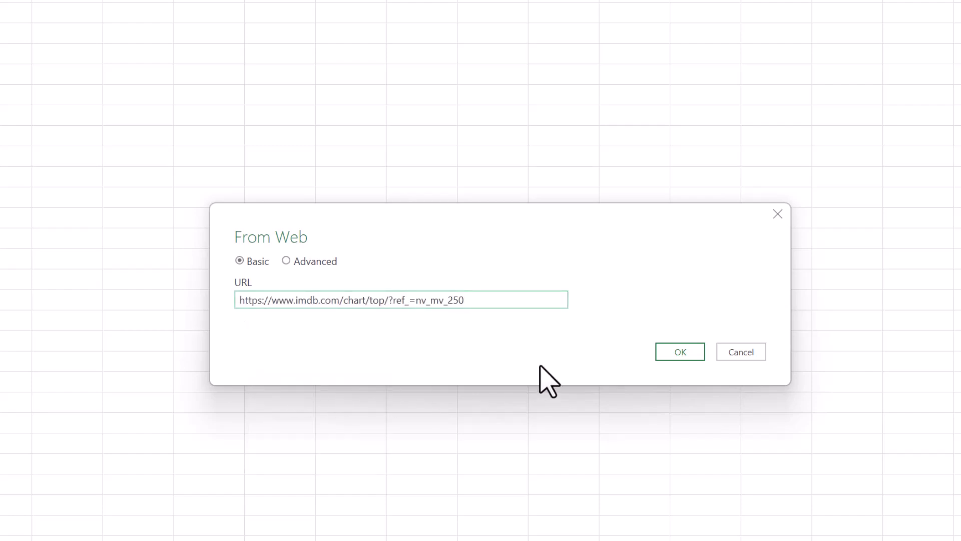
click(680, 352)
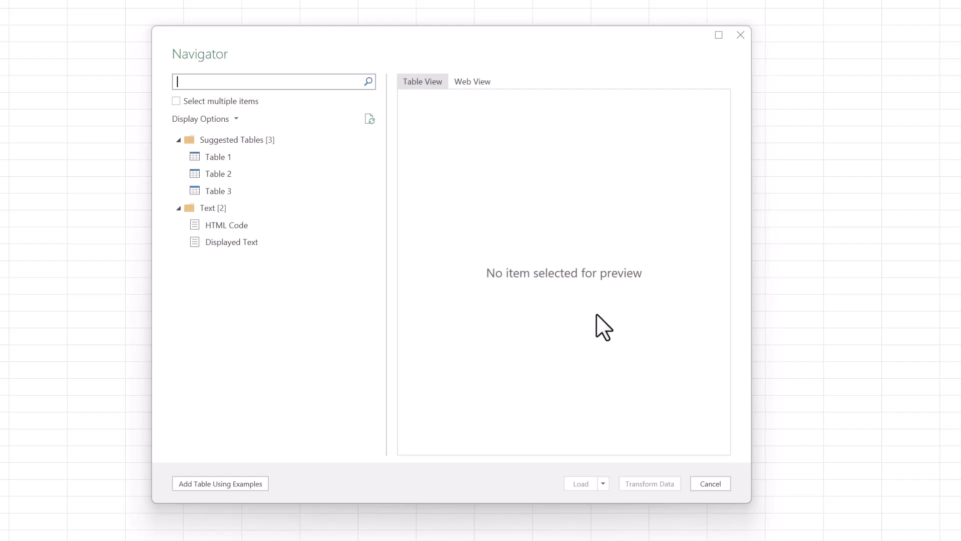
- Preview Table 1 in the Navigator and open it in the Power Query Editor
click(224, 160)
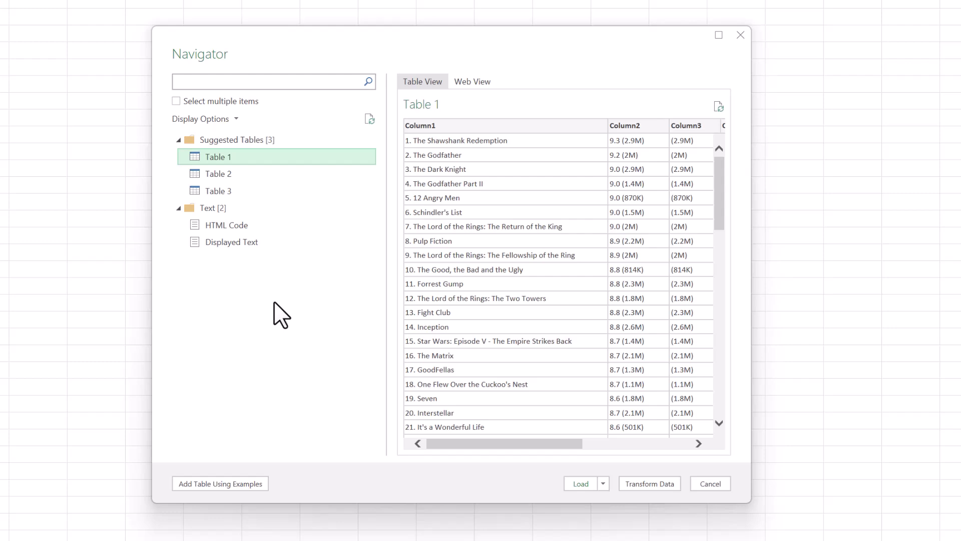
click(504, 444)
drag(504, 445, 485, 450)
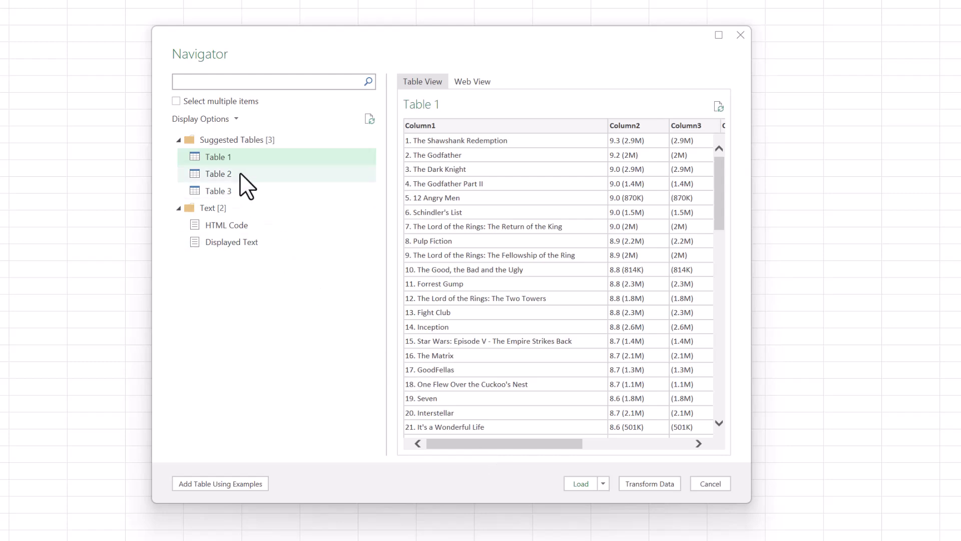
click(240, 160)
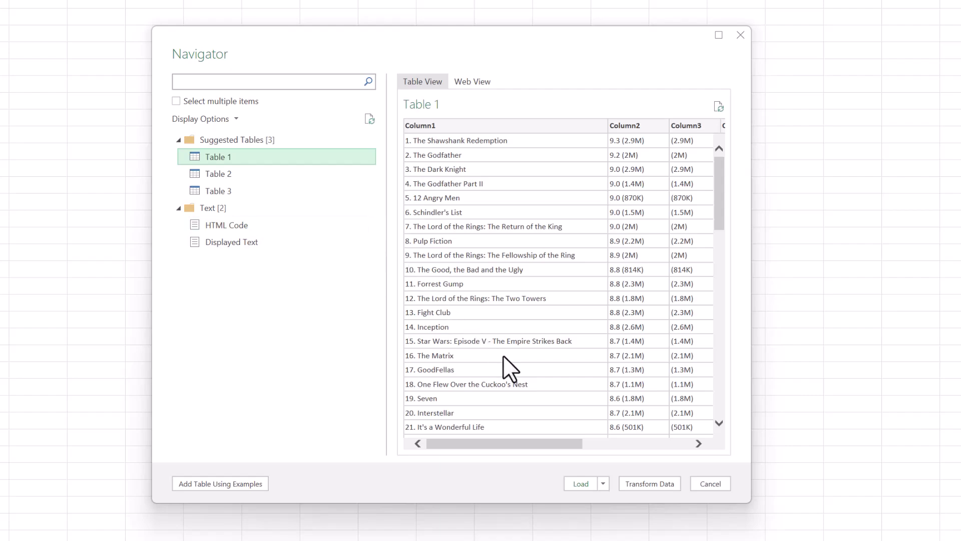
click(646, 478)
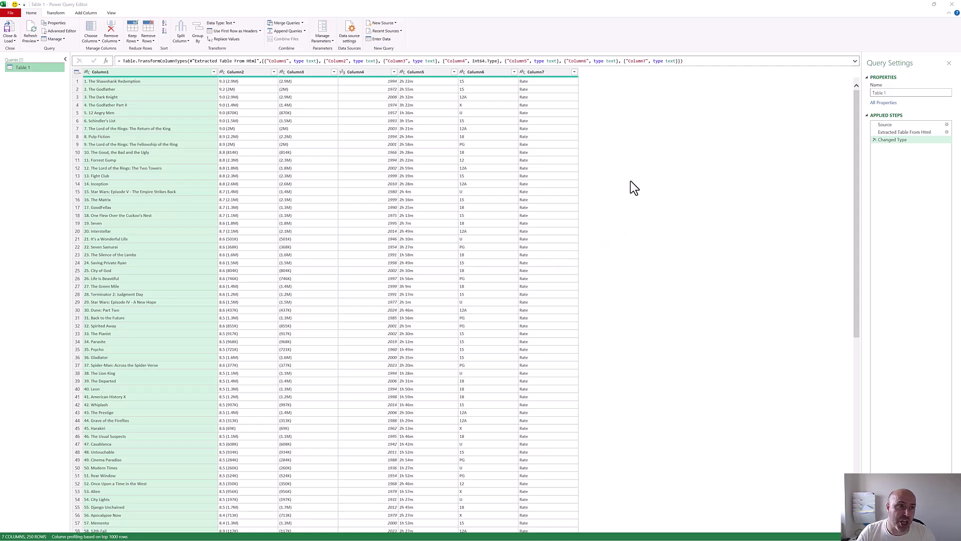
- Split Column1 by delimiter at each occurrence and delete the automatic type-change step
click(182, 39)
click(190, 52)
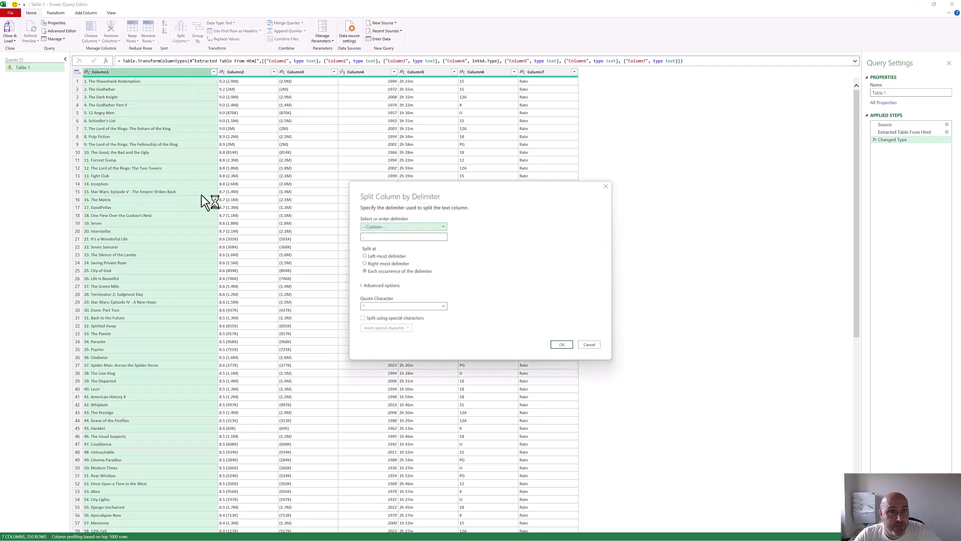
click(374, 263)
click(562, 344)
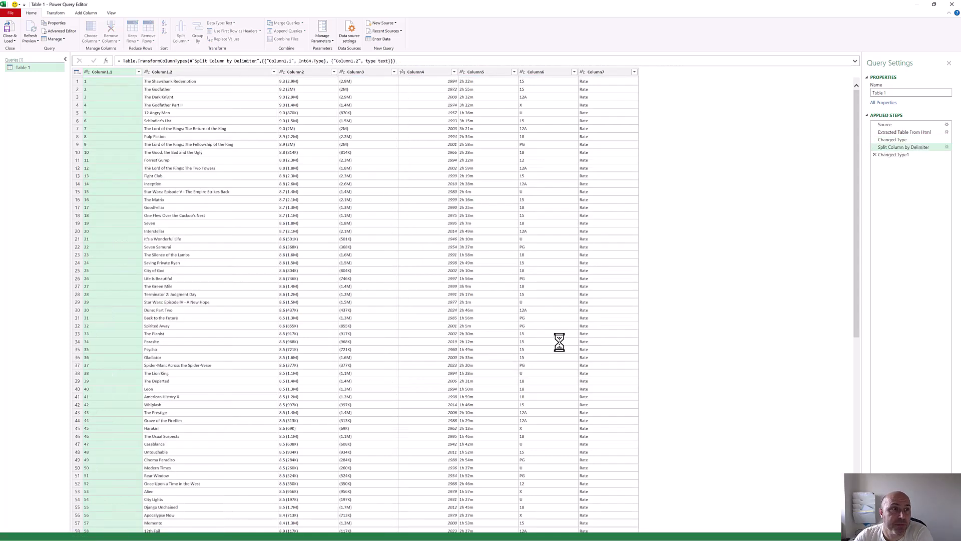
click(875, 155)
- Extract the first 3 characters of Column2 to keep only the rating
click(306, 83)
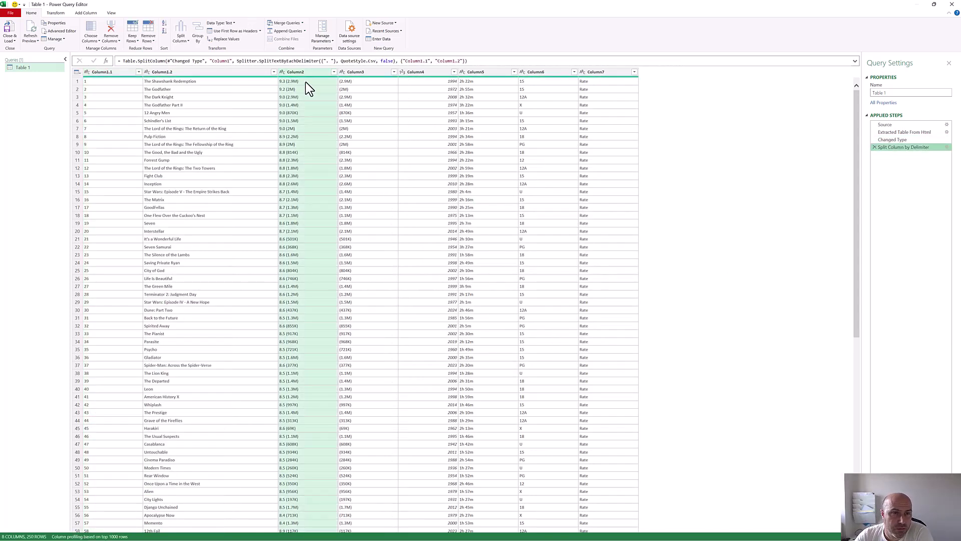
click(56, 13)
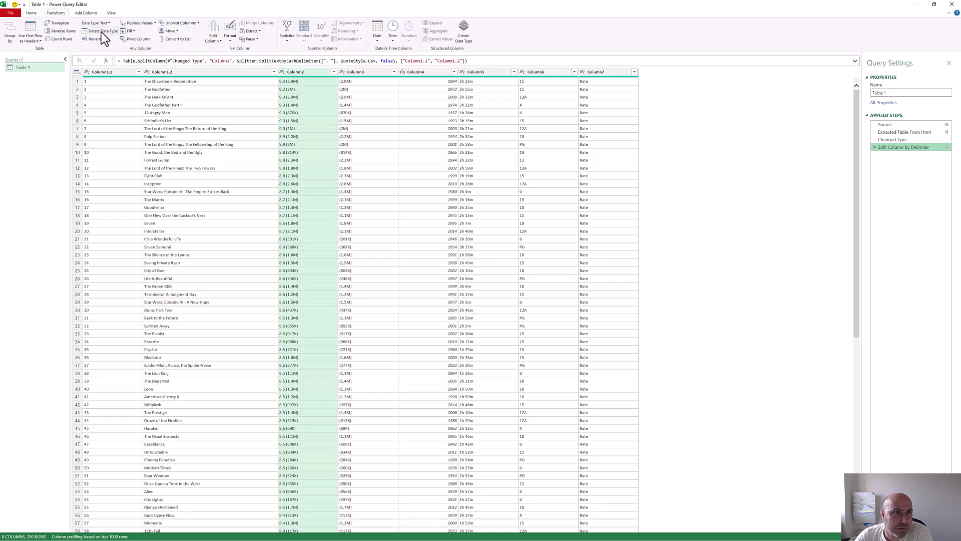
click(252, 31)
click(266, 46)
text(3)
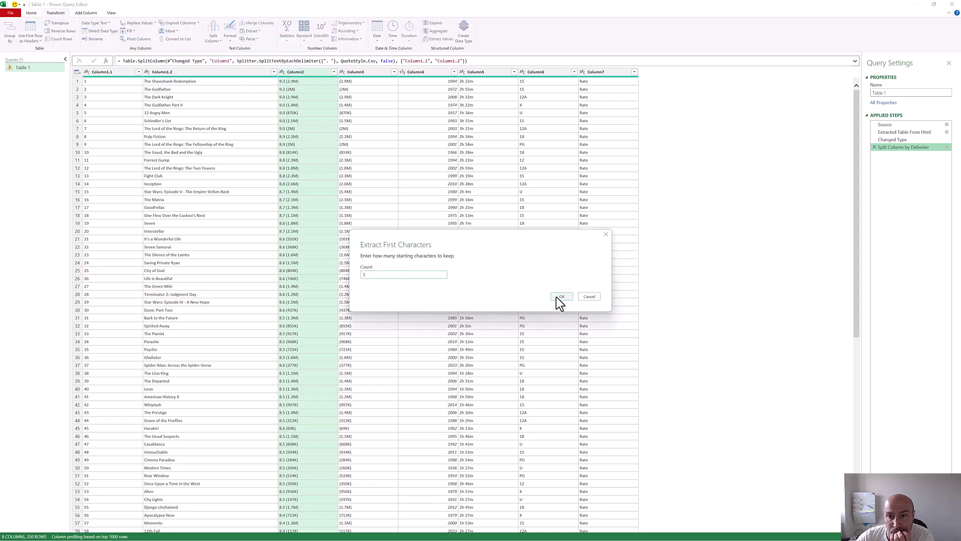
click(556, 296)
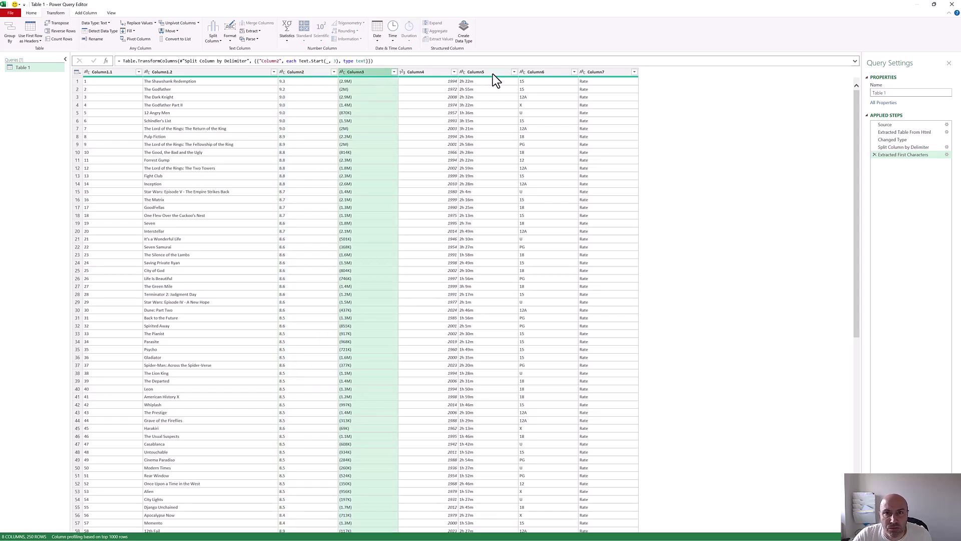
- Remove Column3, Column6 and Column7
ctrl+click(539, 73)
ctrl+click(588, 74)
right_click(603, 75)
click(632, 89)
- Rename the columns to Rank, Film Name, Rating, Year and Duration
double_click(101, 73)
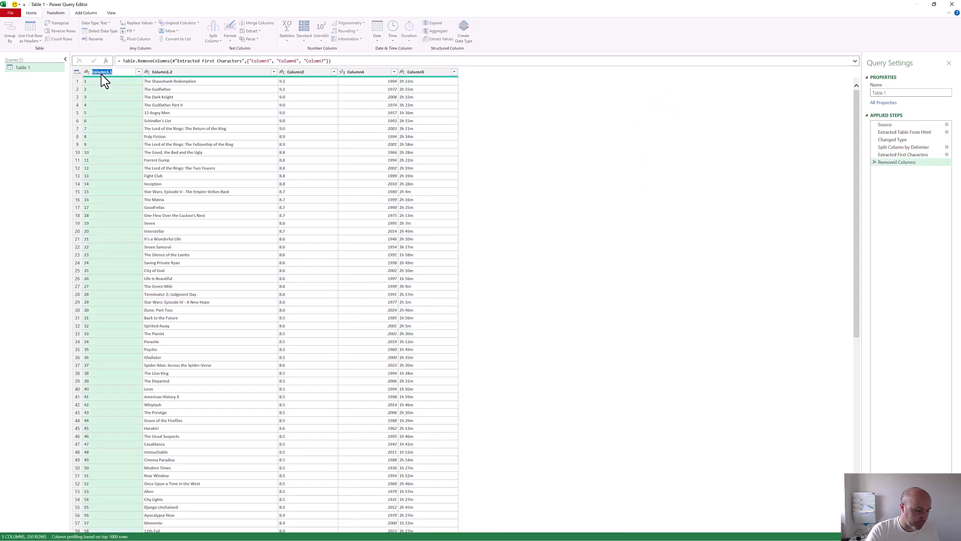
text(Rank)
double_click(170, 73)
text(Film Name)
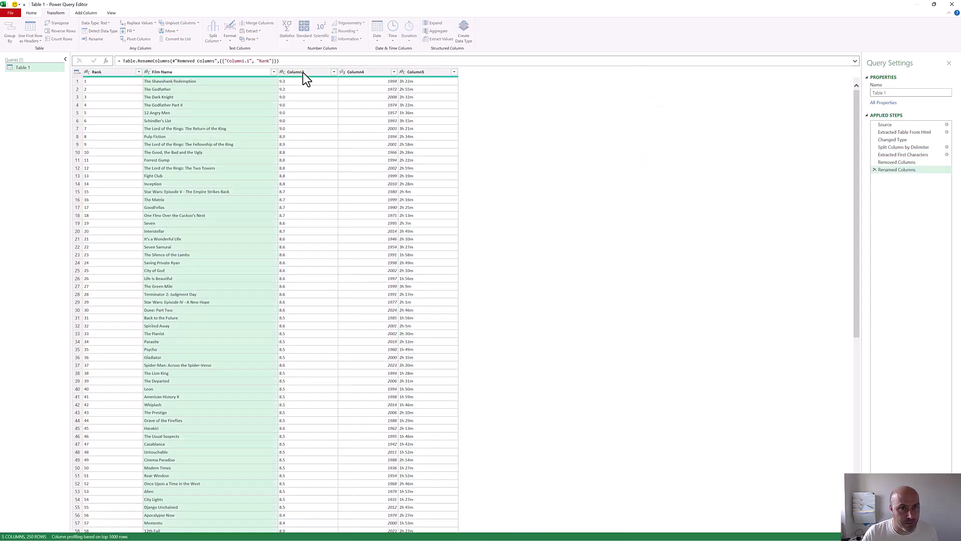
double_click(302, 73)
text(Rating)
double_click(363, 72)
text(Year)
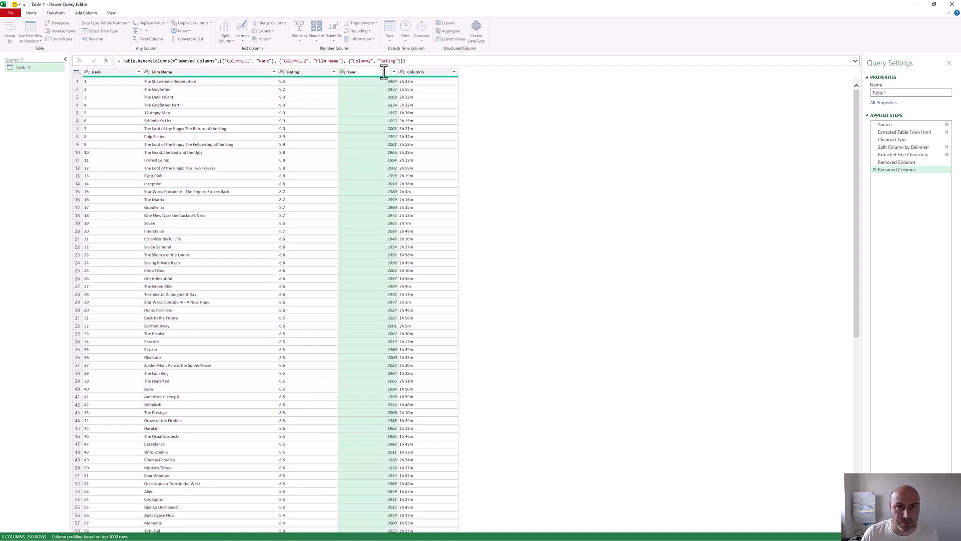
double_click(406, 72)
text(Duration)
key(Return)
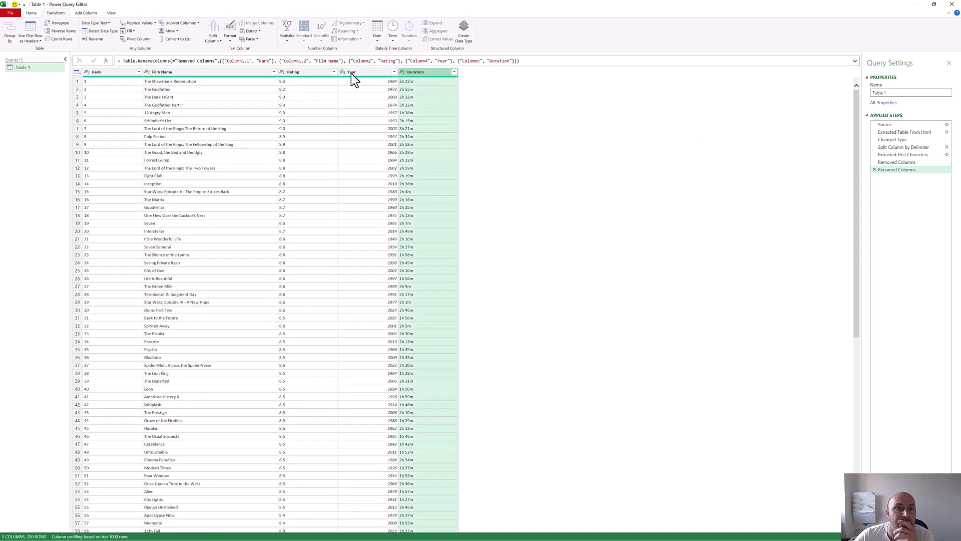
- Set the Rating column's data type to Decimal Number
click(285, 73)
click(282, 72)
click(308, 81)
- Rename the Table 1 query to TopFilms
right_click(39, 69)
click(53, 99)
text(TopFilms)
key(Return)
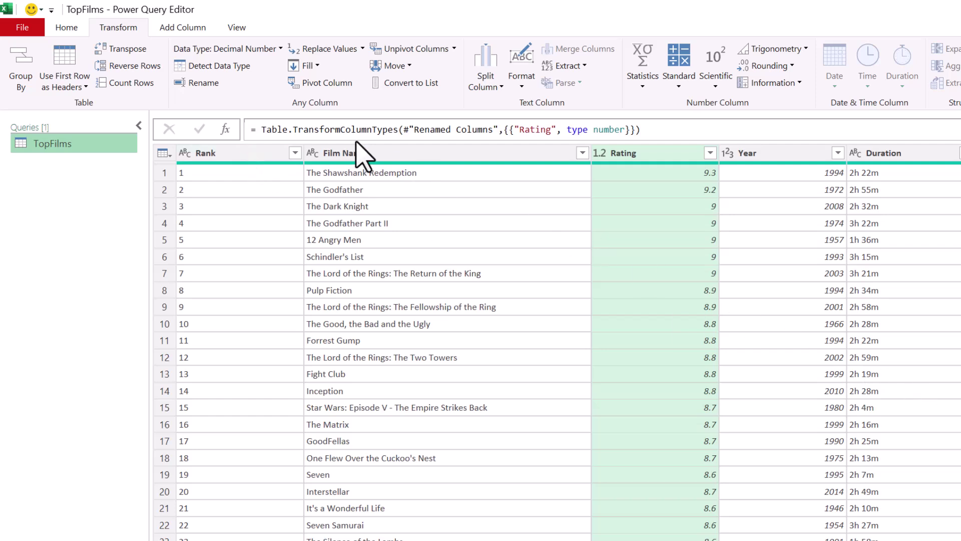
- Close & Load the TopFilms query into an existing worksheet
click(60, 30)
click(21, 82)
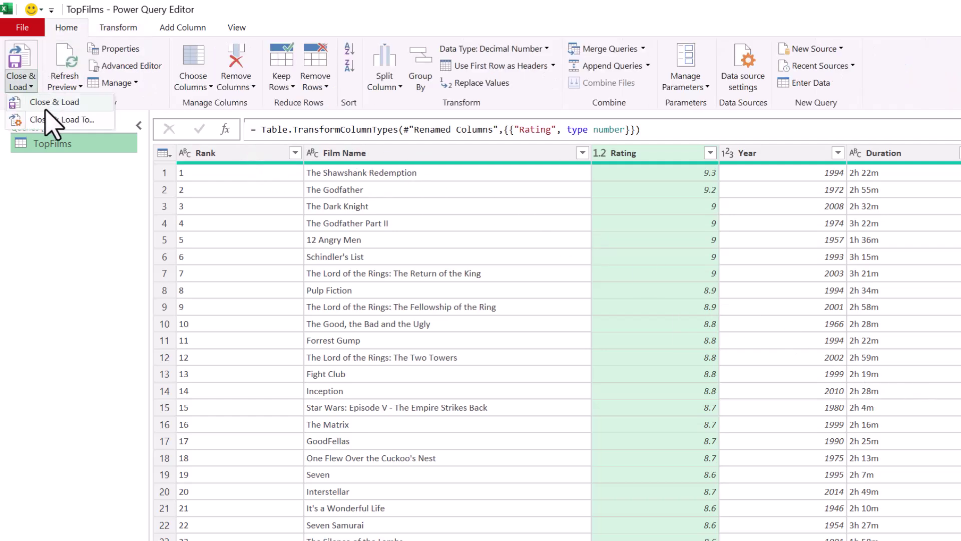
click(55, 119)
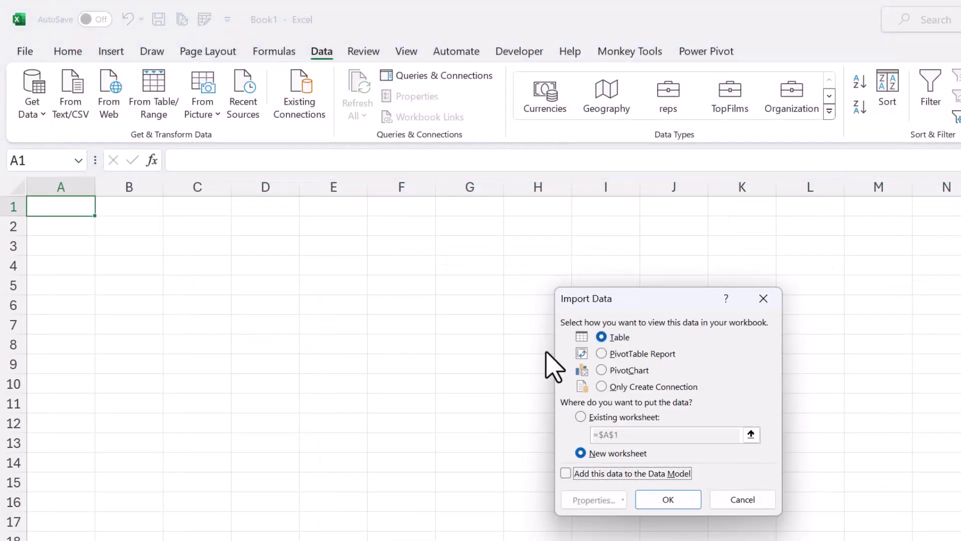
click(581, 418)
click(655, 503)
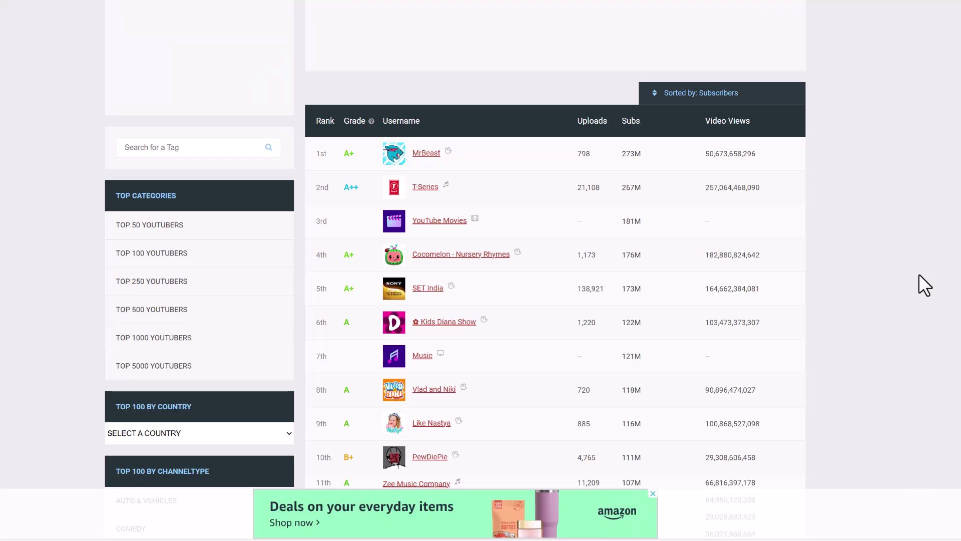
- Scroll down the Social Blade top YouTube channels list
scroll(919, 274, down, 2)
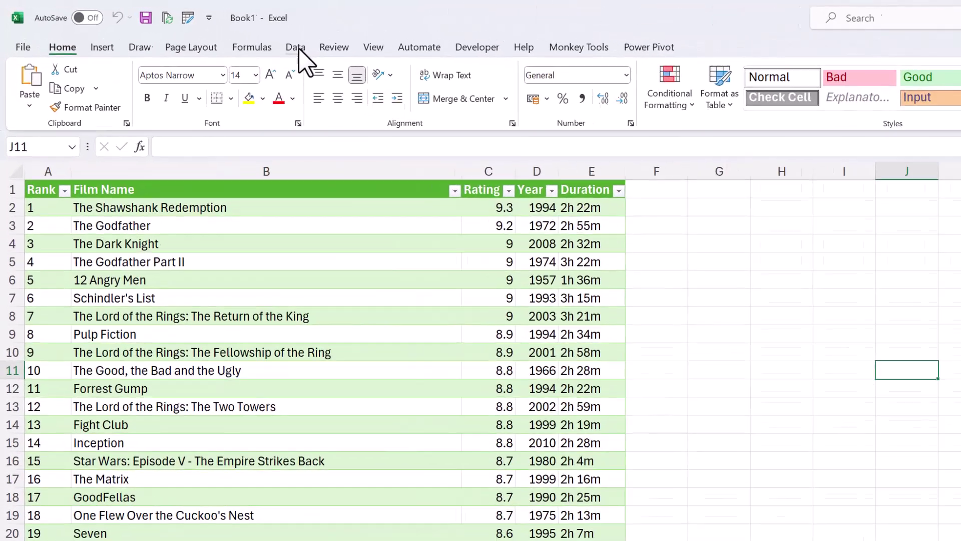
- Start a From Web import using the pasted Social Blade top-100 most-subscribed address
click(207, 33)
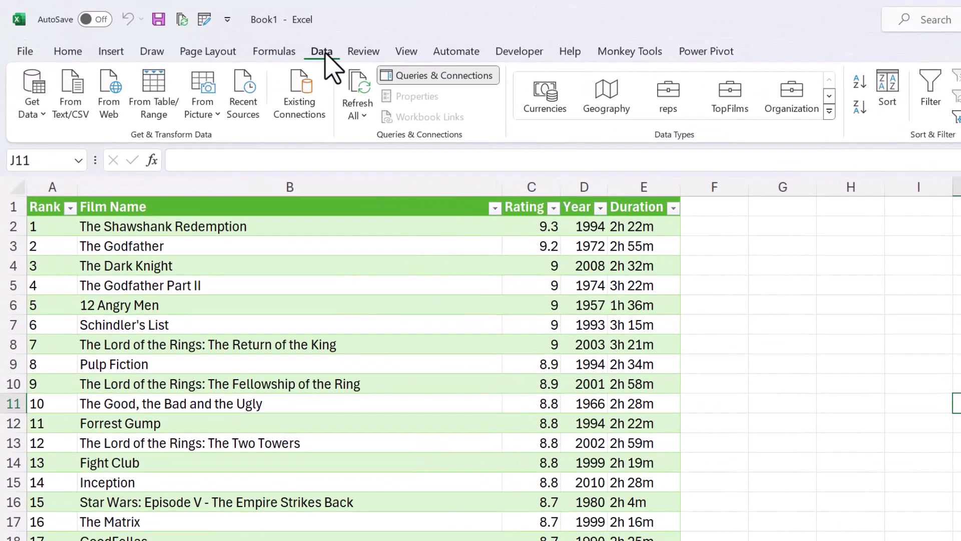
click(33, 110)
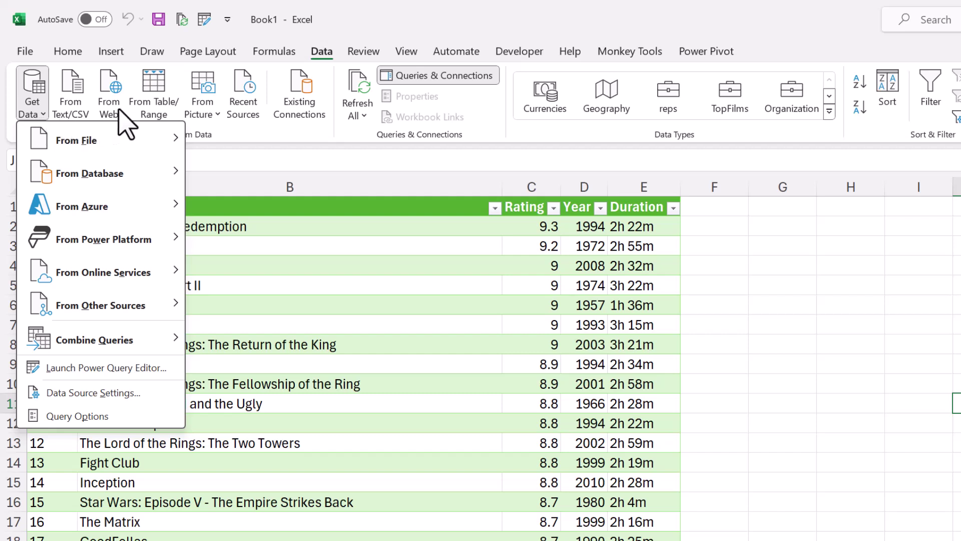
mouse_move(181, 306)
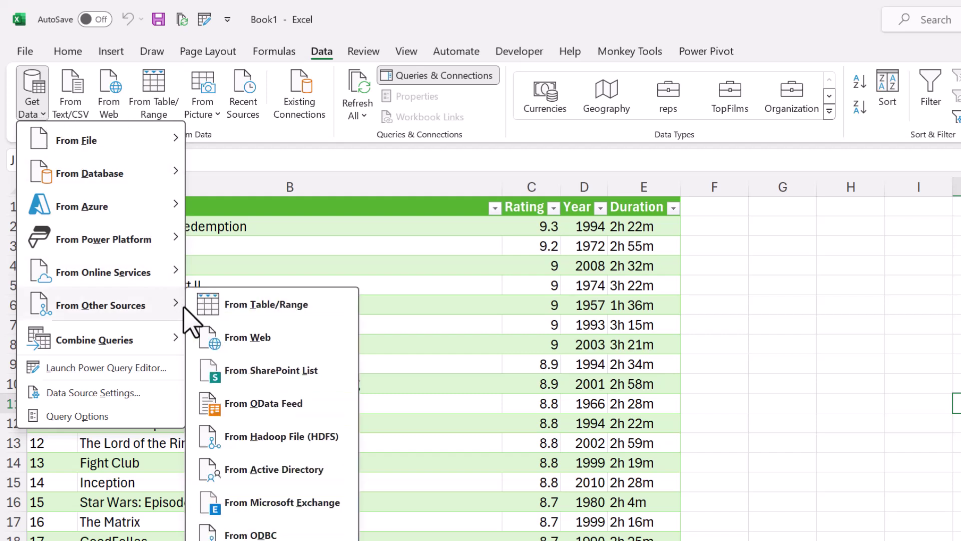
click(260, 345)
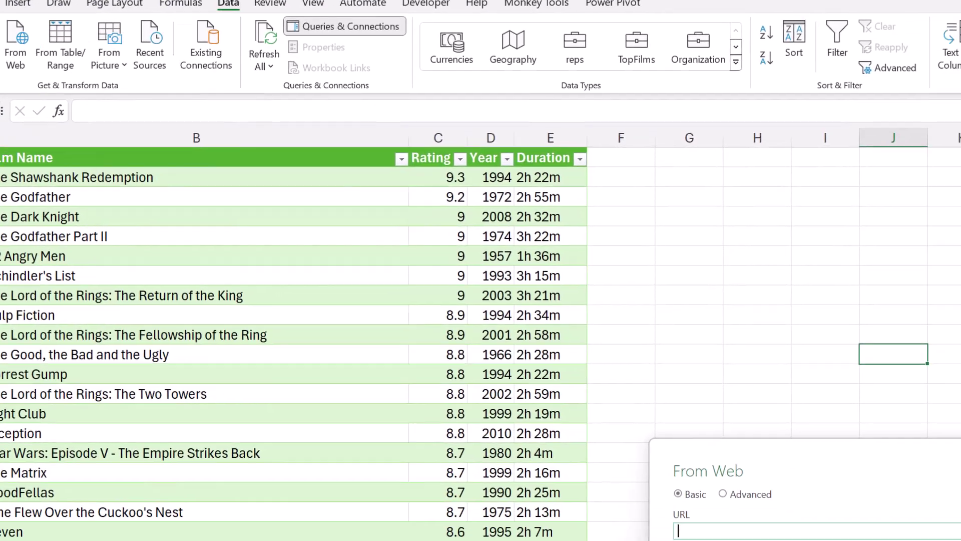
text(https://socialblade.com/youtube/top/100/mostsubscribed)
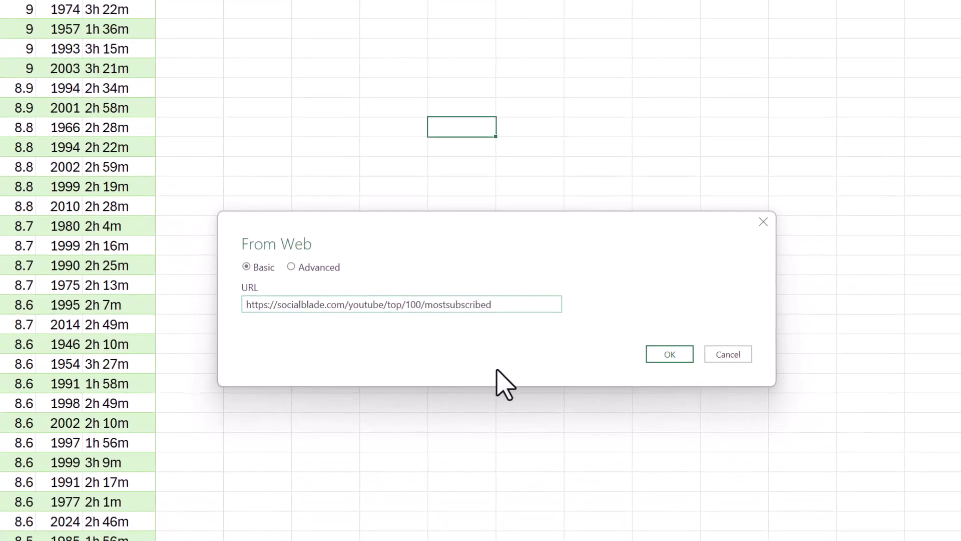
click(655, 354)
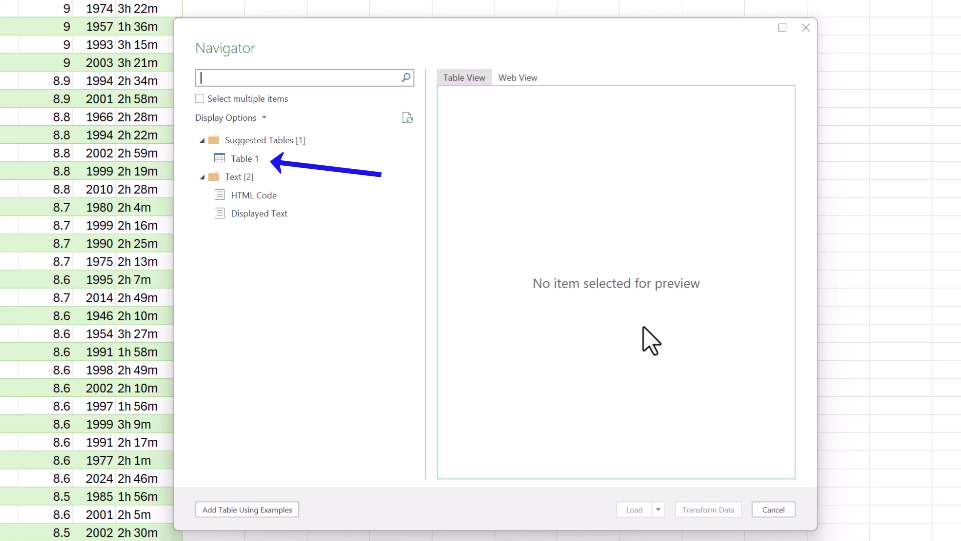
- Preview Suggested Table 1, which shows only realtime counter links
click(259, 164)
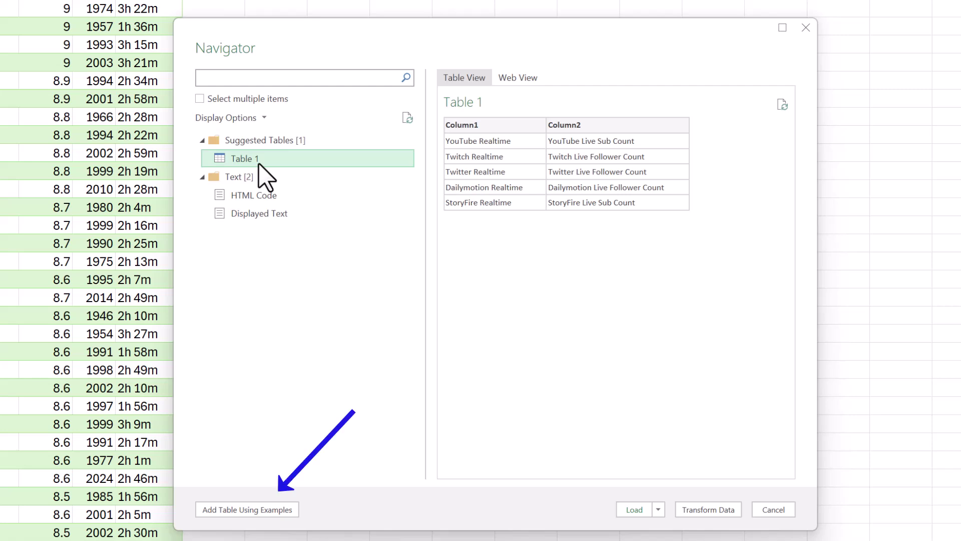
- Open Add Table Using Examples, scroll to the rankings, and enter A+ as Column1's first example
click(272, 509)
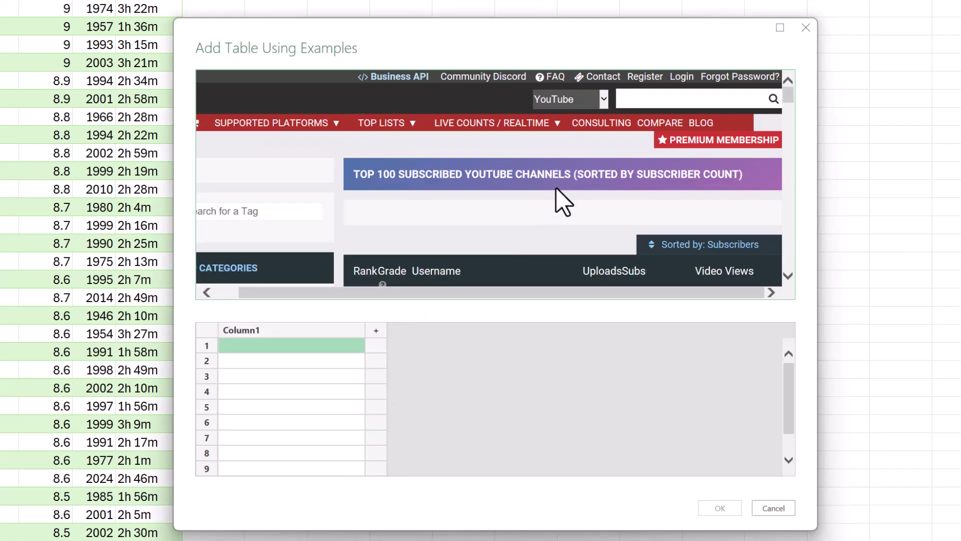
scroll(563, 200, down, 4)
scroll(564, 200, down, 1)
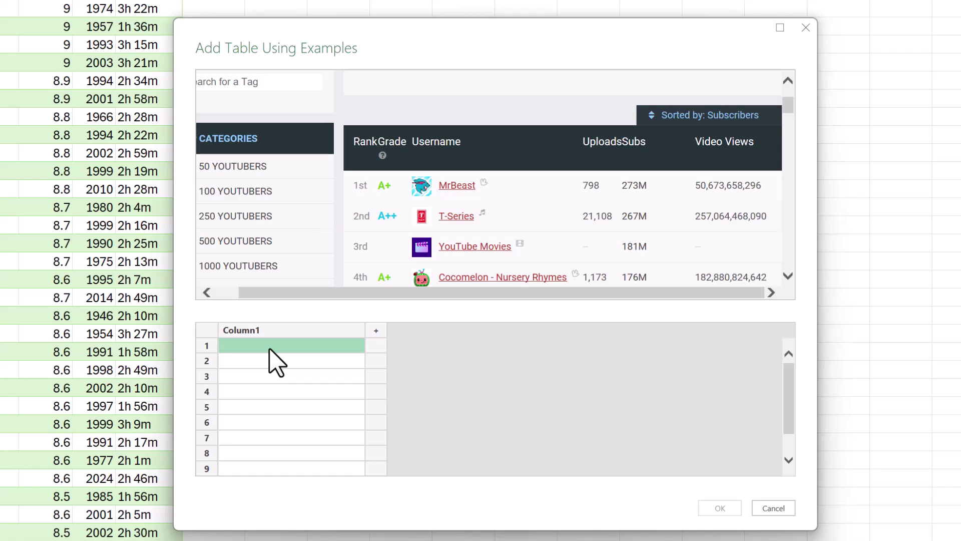
text(A)
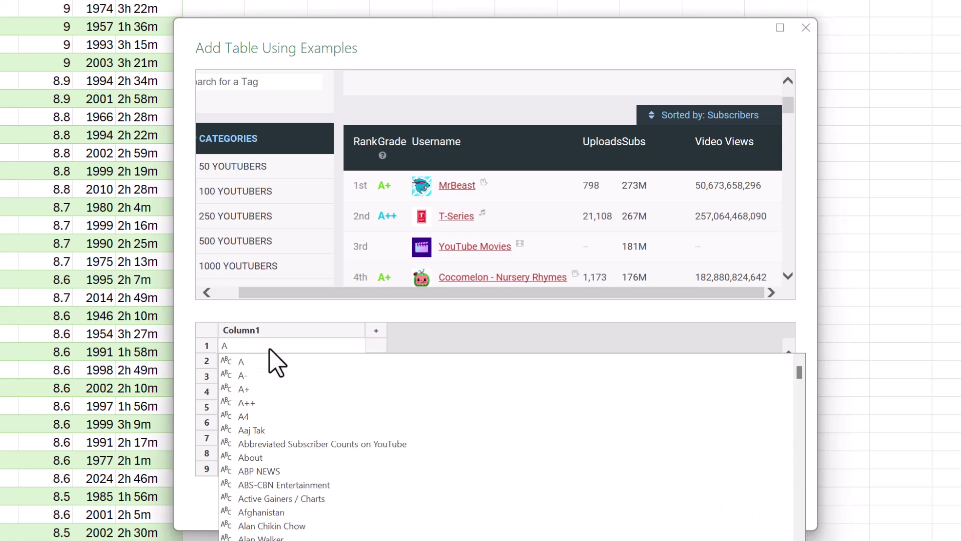
text(+)
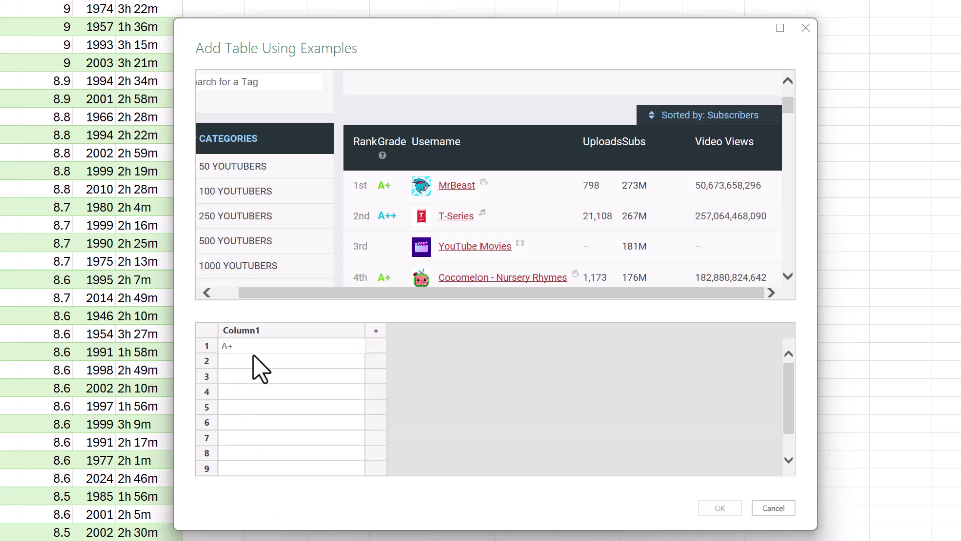
- Fill the first example row's Columns 2–4 with the top channel's name, 798 and 273M
key(Right)
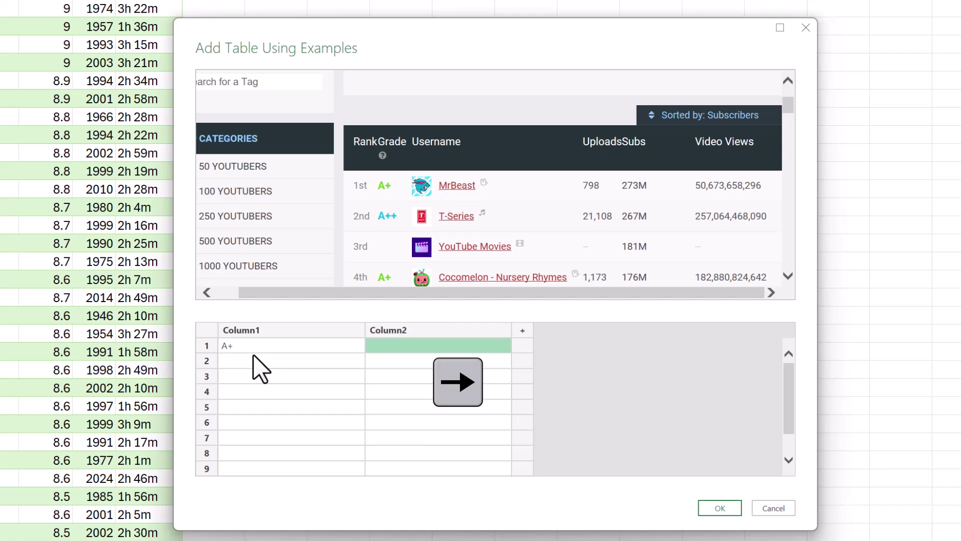
text(MrBeast)
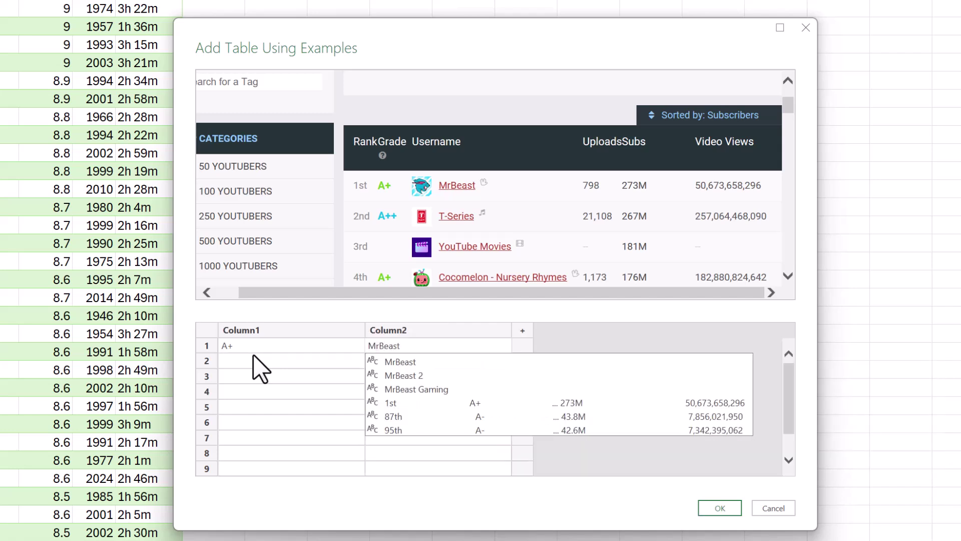
click(404, 362)
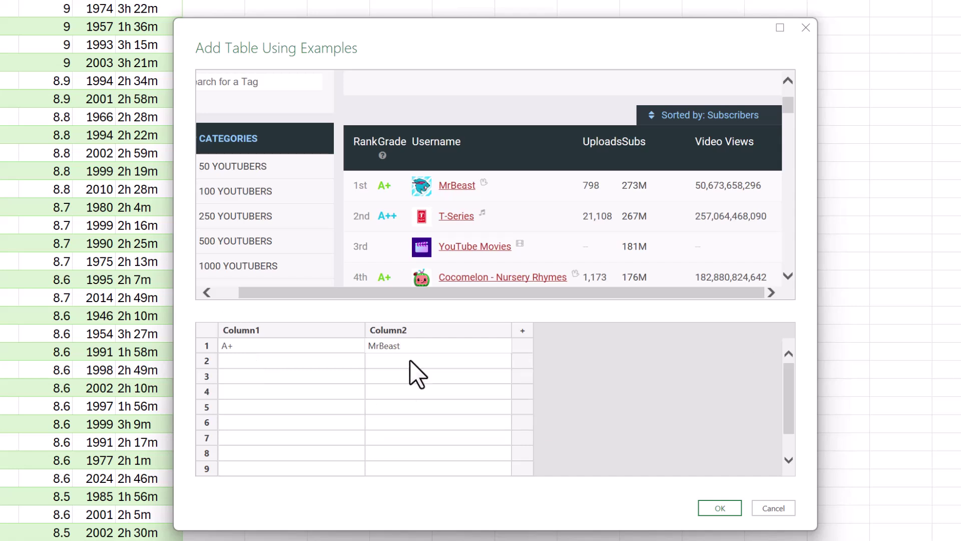
key(Tab)
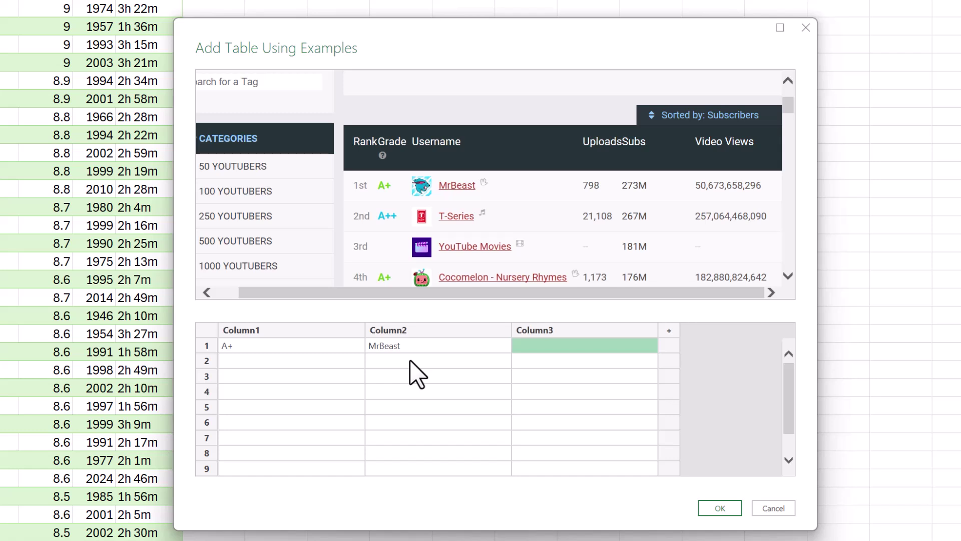
text(798)
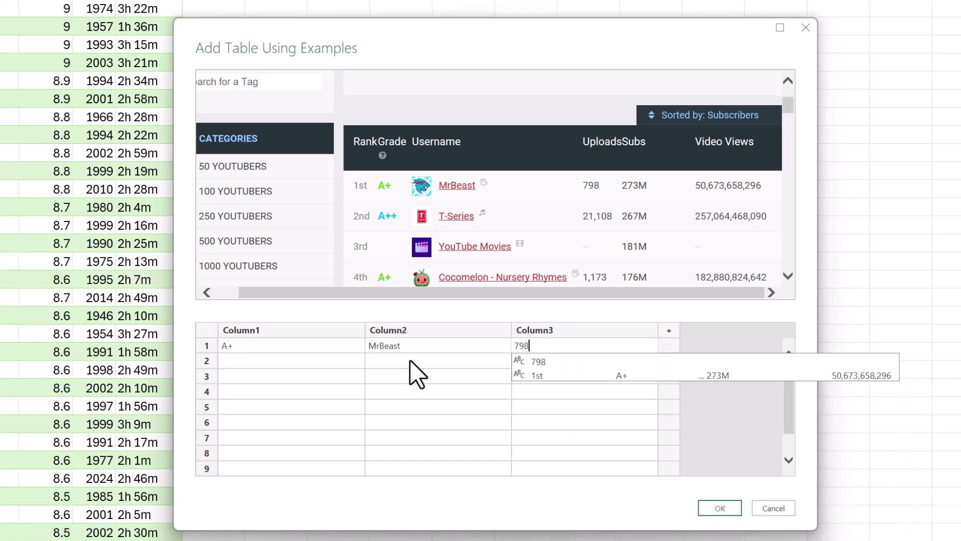
key(Return)
key(Tab)
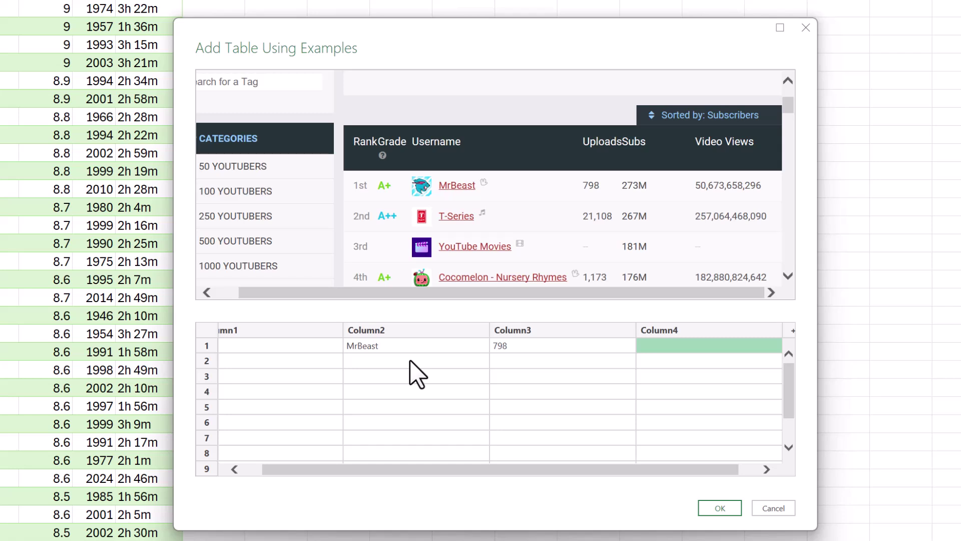
text(273M)
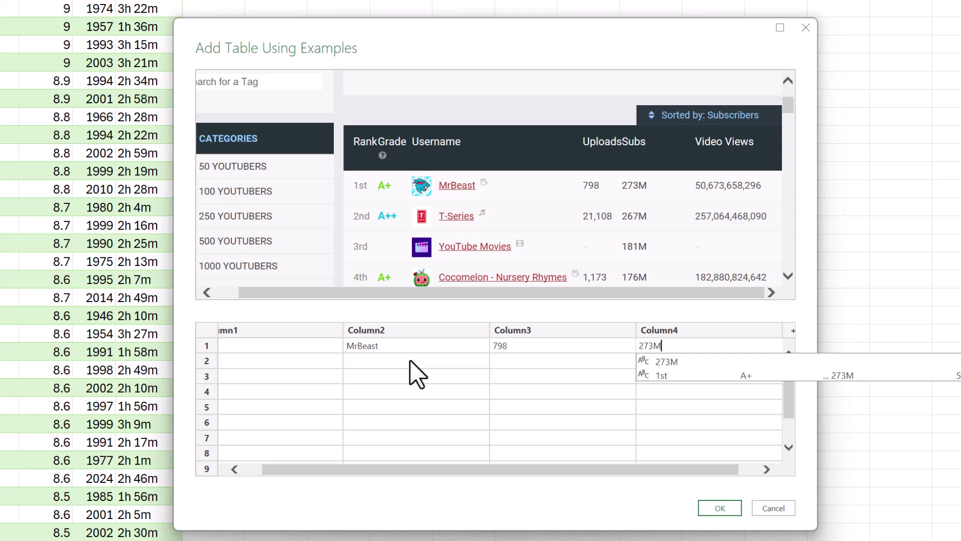
click(326, 365)
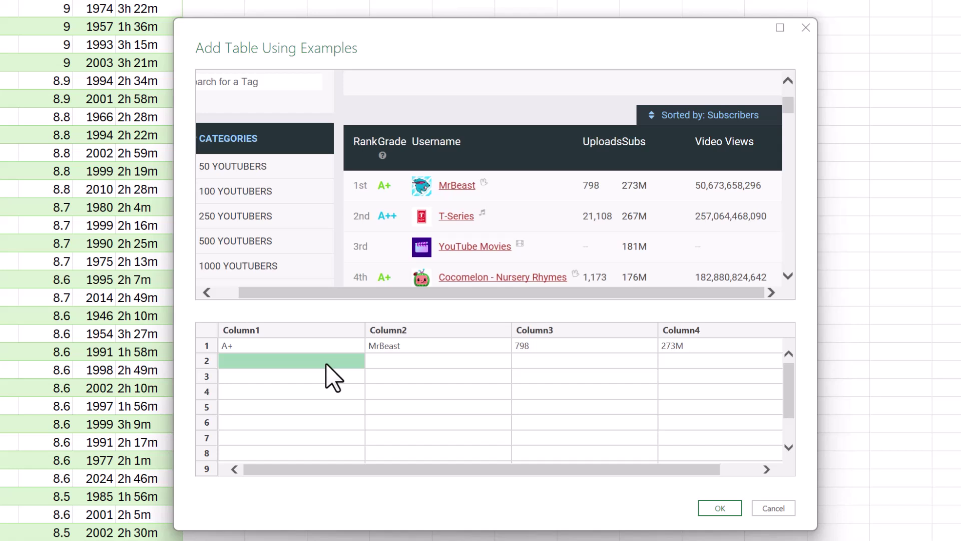
- Fill example row 2 with A++, T-Series, 21,108 and 267M, then accept the example-built table
text(A++)
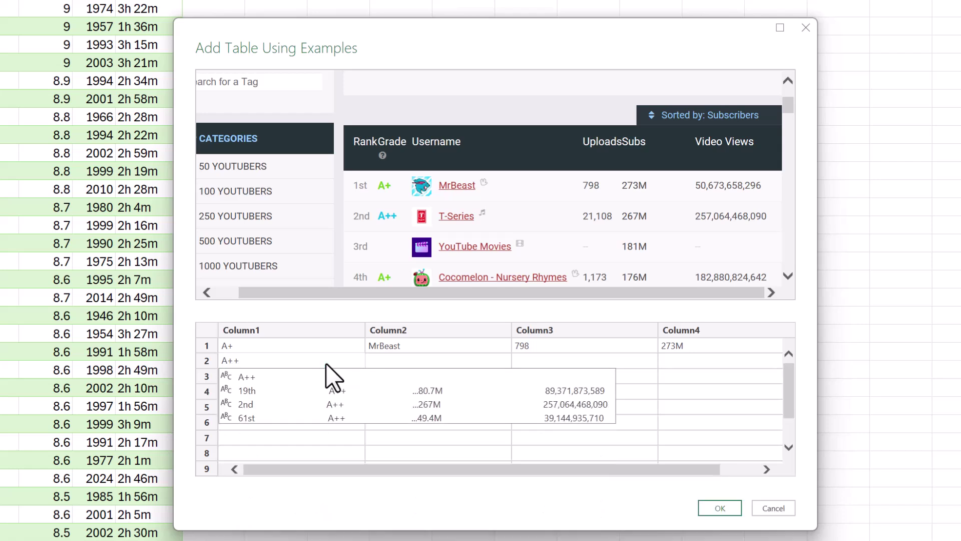
key(Tab)
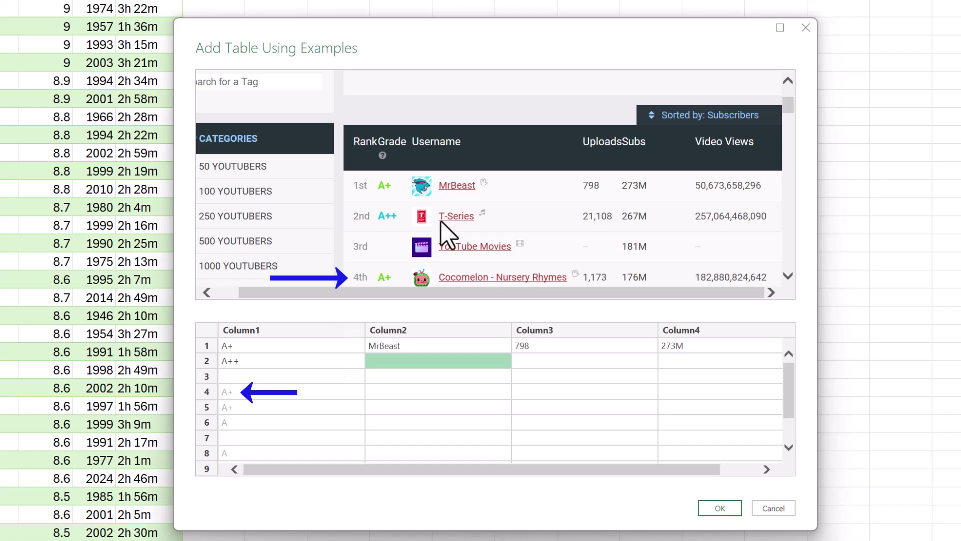
scroll(445, 242, down, 1)
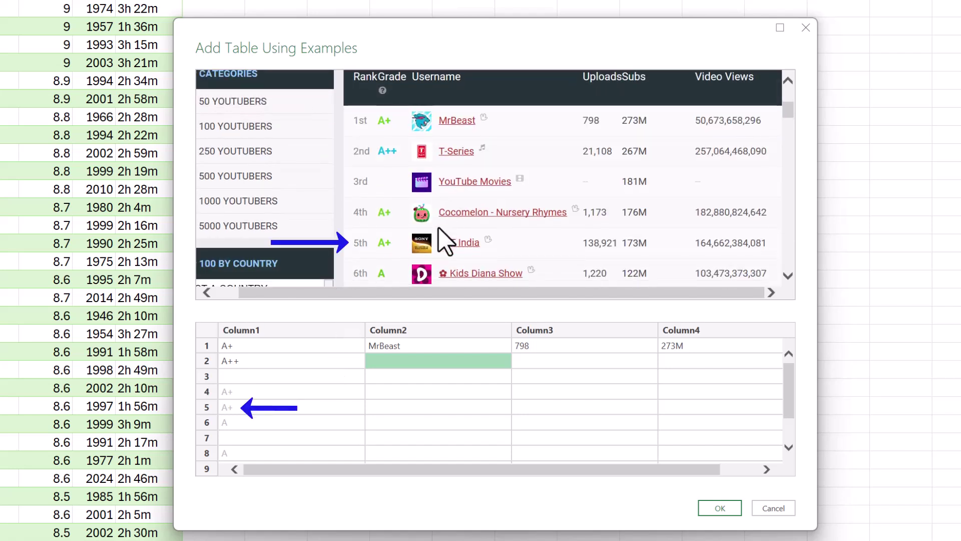
scroll(445, 242, up, 1)
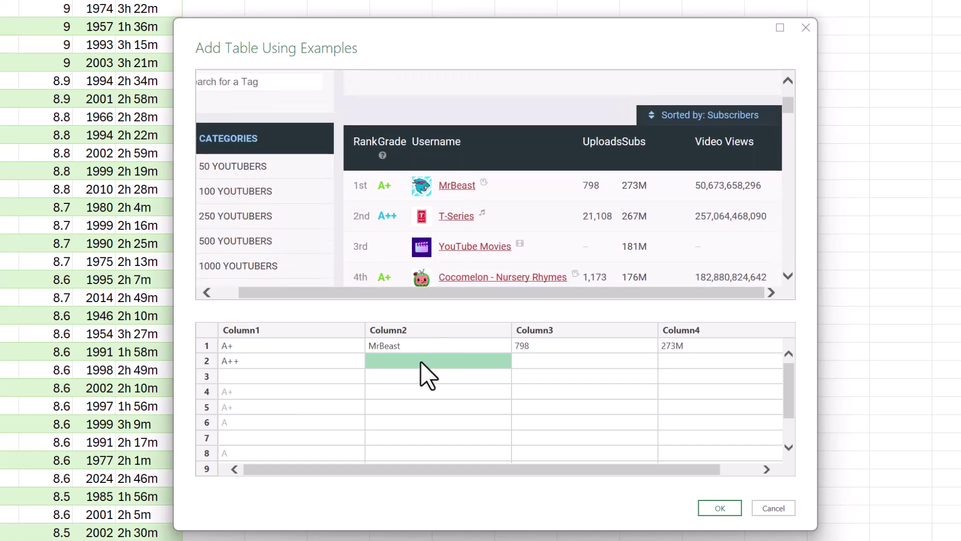
text(T)
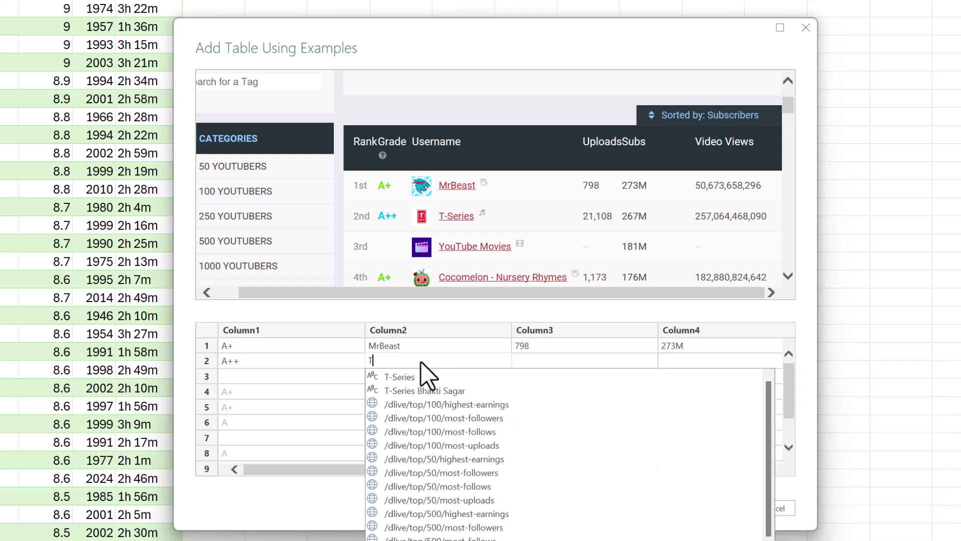
text(-Series)
key(Tab)
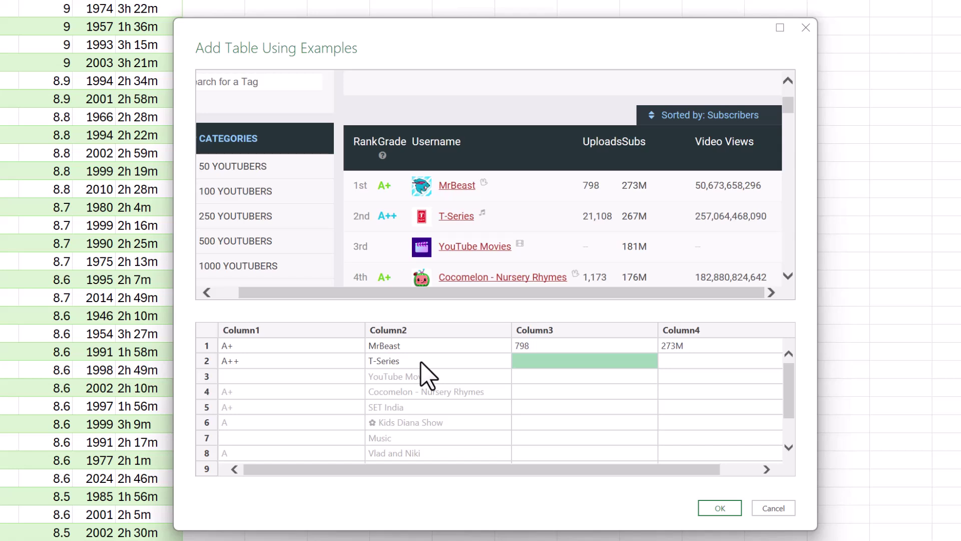
text(21,108)
key(Tab)
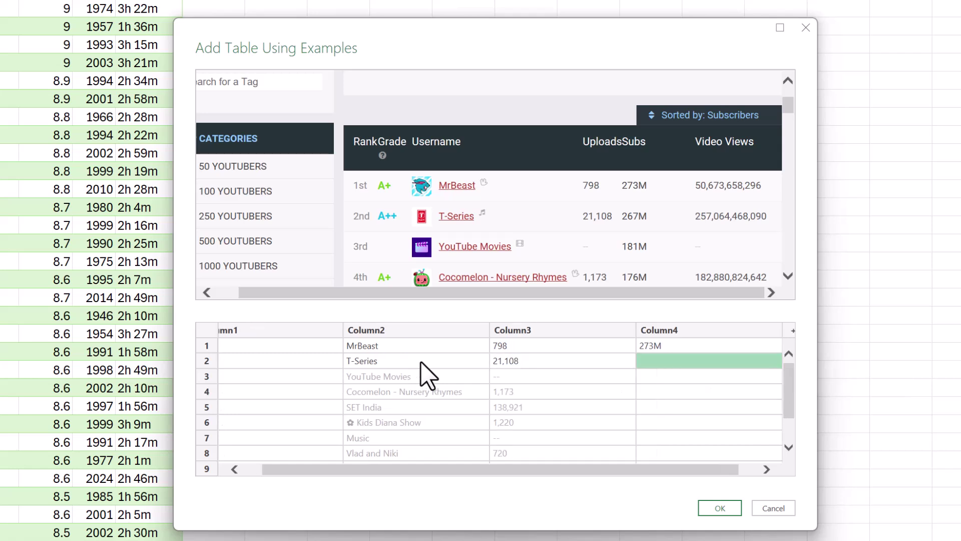
text(267M)
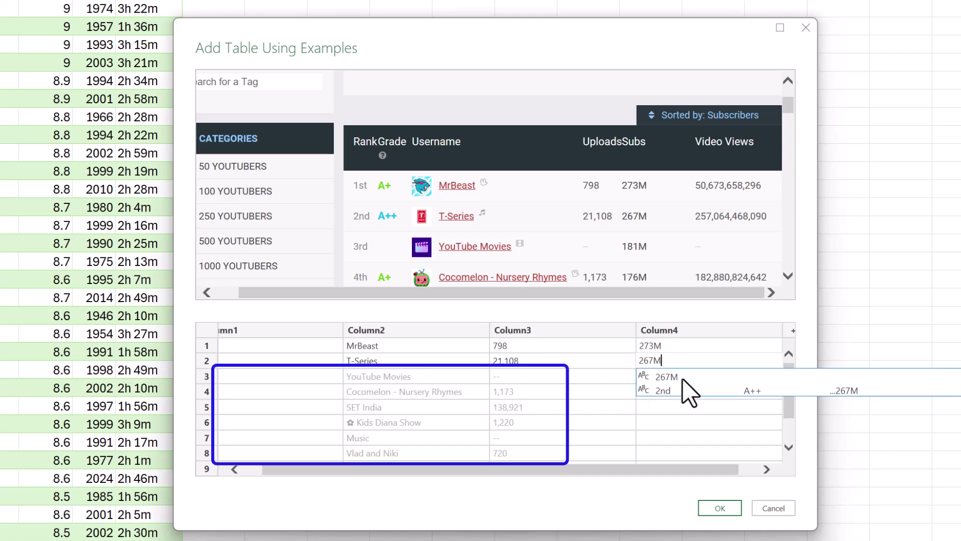
click(690, 393)
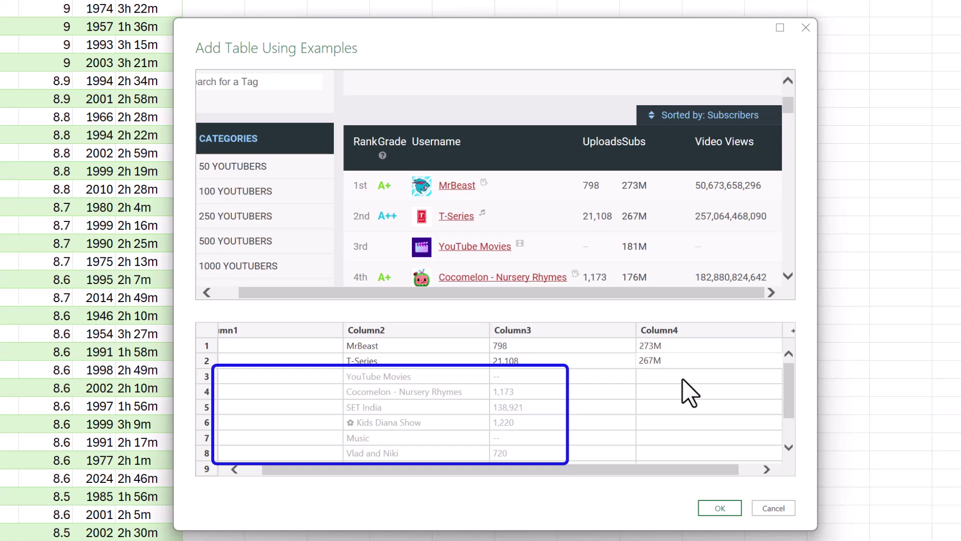
click(578, 363)
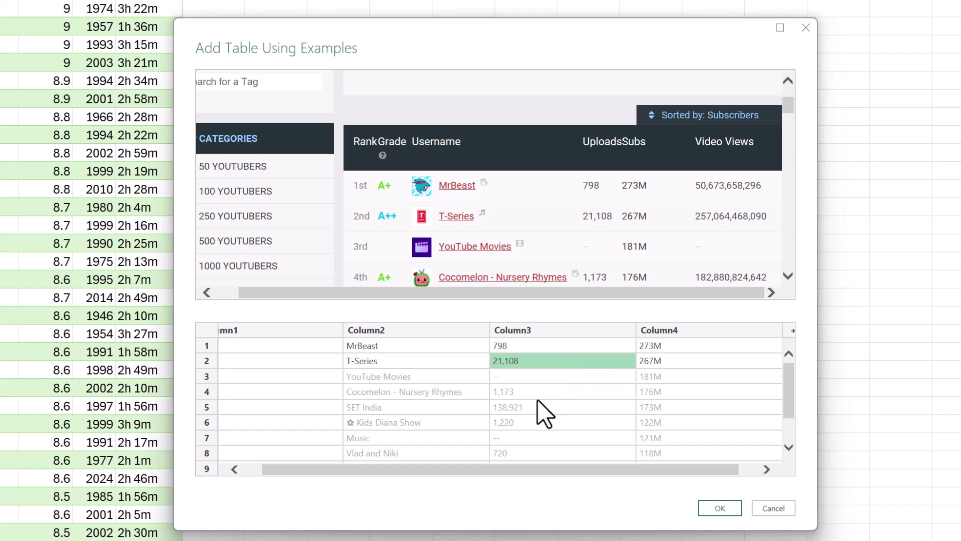
click(719, 507)
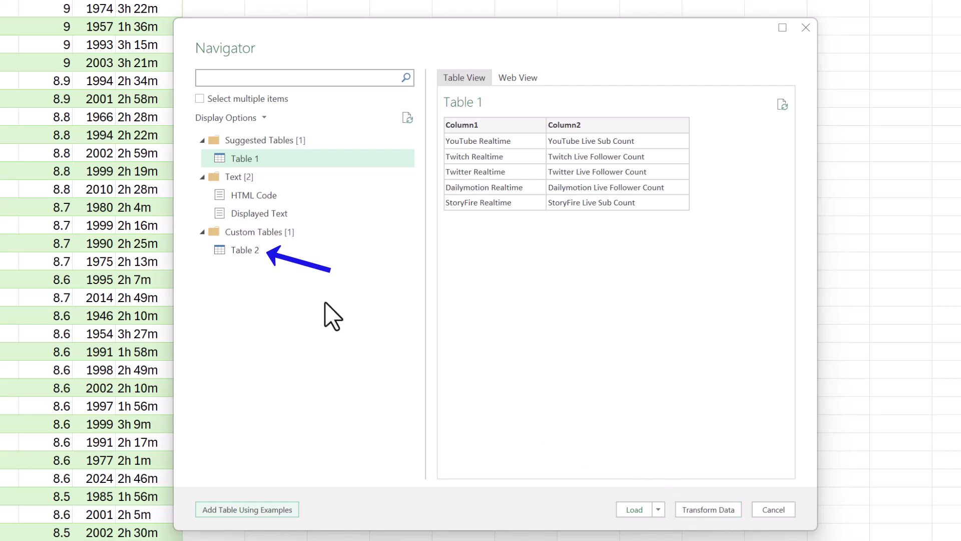
- Preview custom Table 2 in the Navigator and open it for editing
click(253, 255)
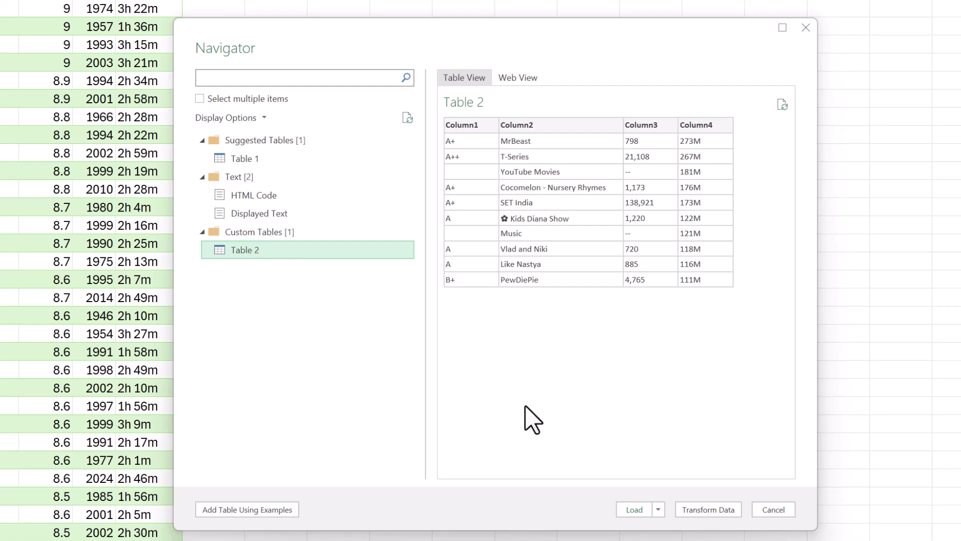
click(729, 512)
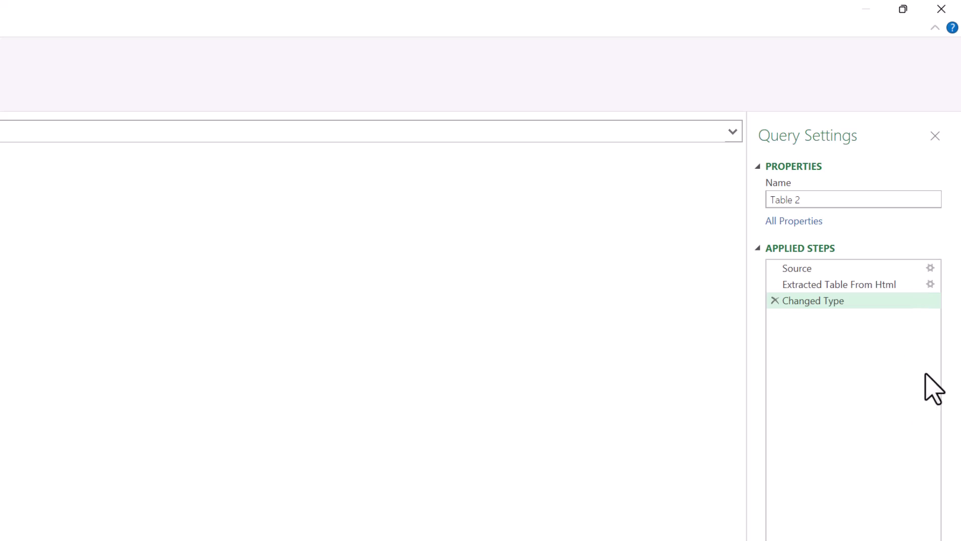
- Reopen the Add Table Using Examples settings for Table 2
click(929, 284)
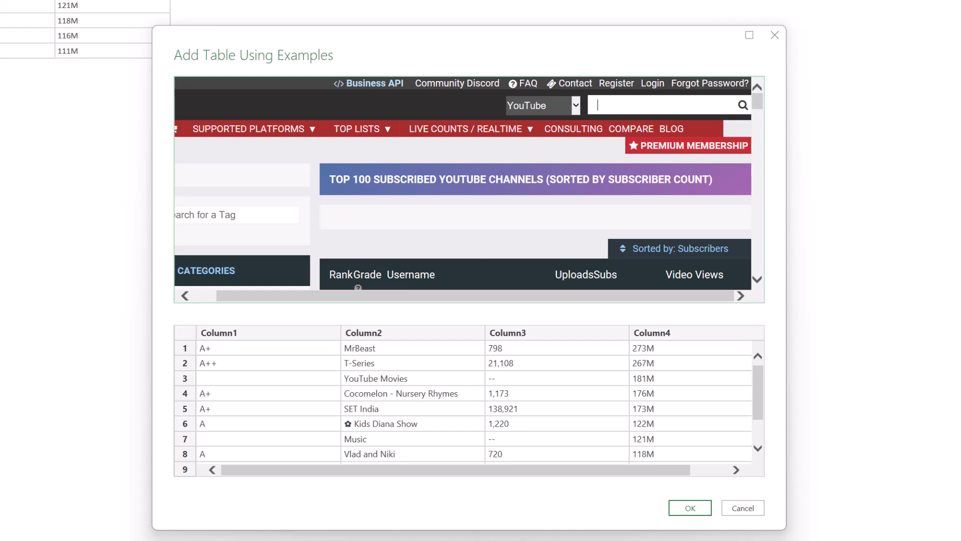
- Scroll to the end of the example rows and add a new row 11
scroll(649, 213, down, 2)
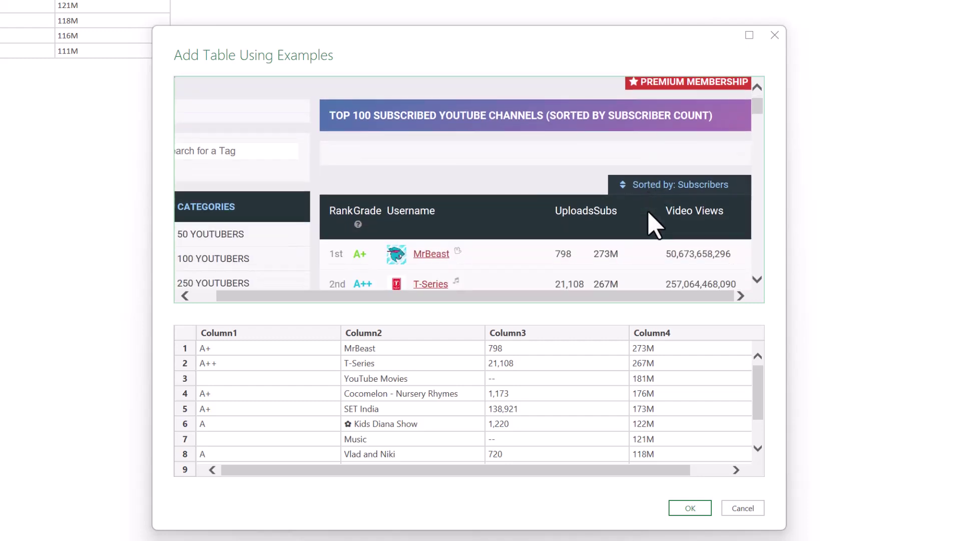
scroll(649, 213, down, 5)
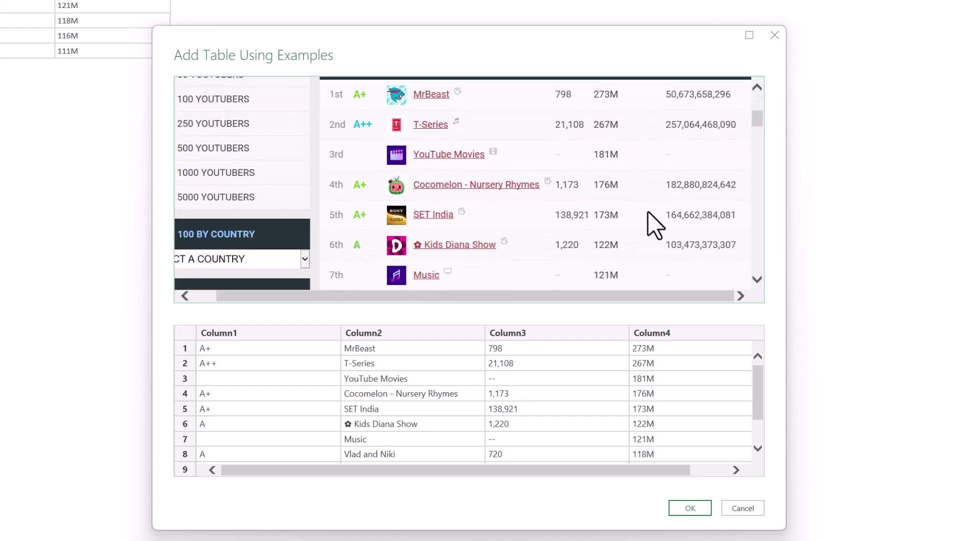
scroll(648, 212, down, 1)
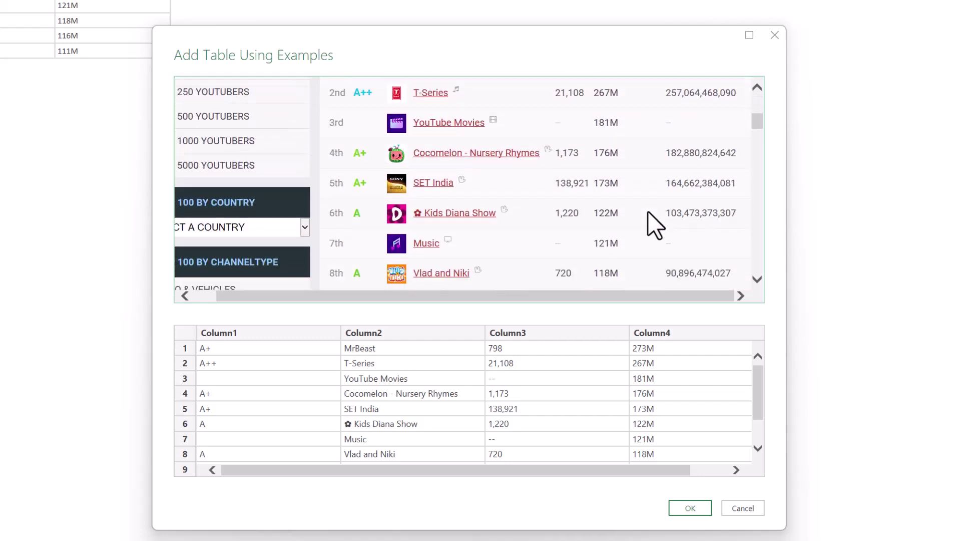
scroll(648, 212, down, 4)
scroll(648, 212, down, 1)
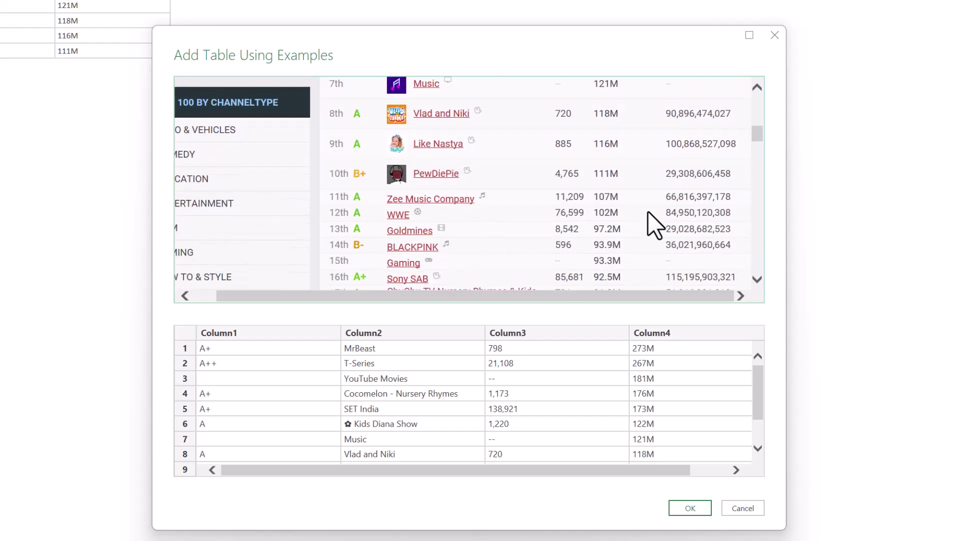
scroll(648, 211, down, 1)
drag(756, 386, 761, 450)
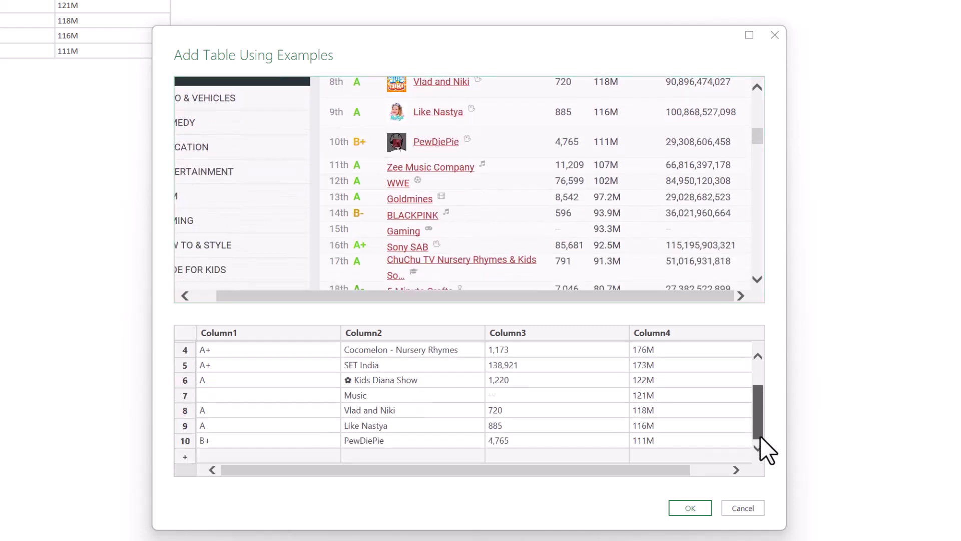
click(241, 455)
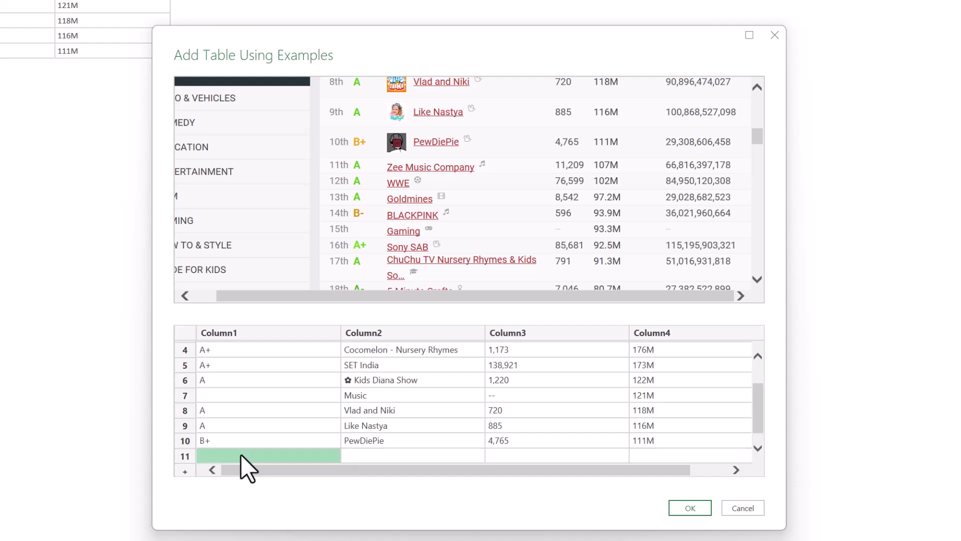
- Enter row 11 as A, Zee Music Company, 11,209 and 107M
text(A)
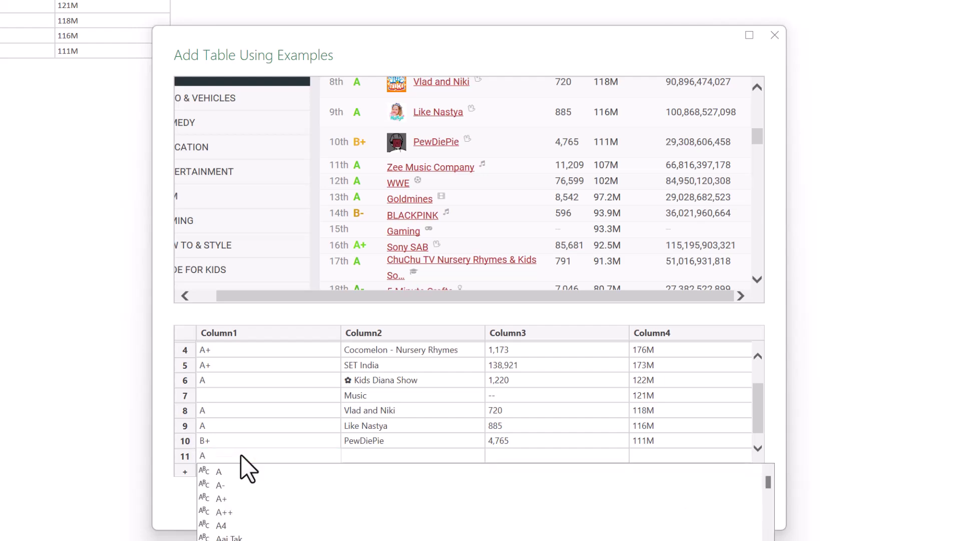
key(Return)
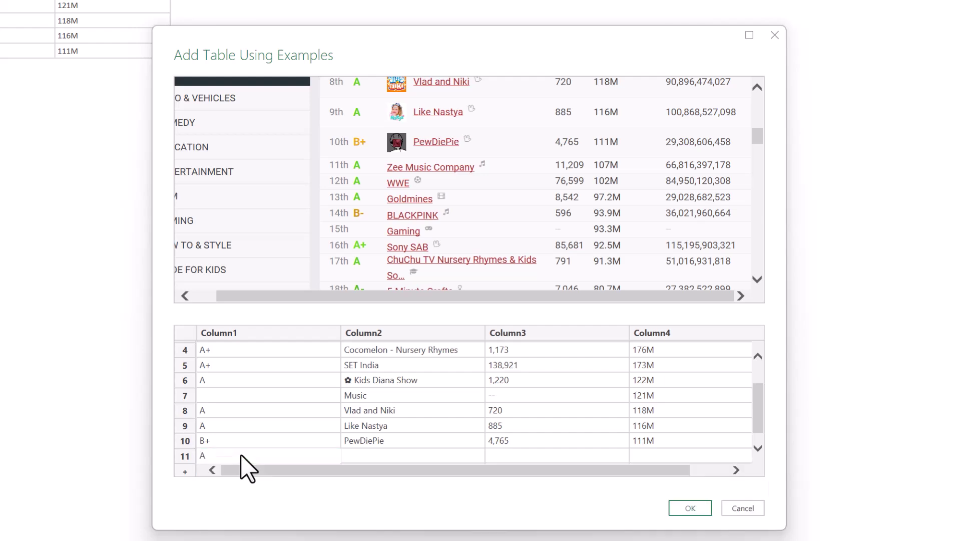
key(Tab)
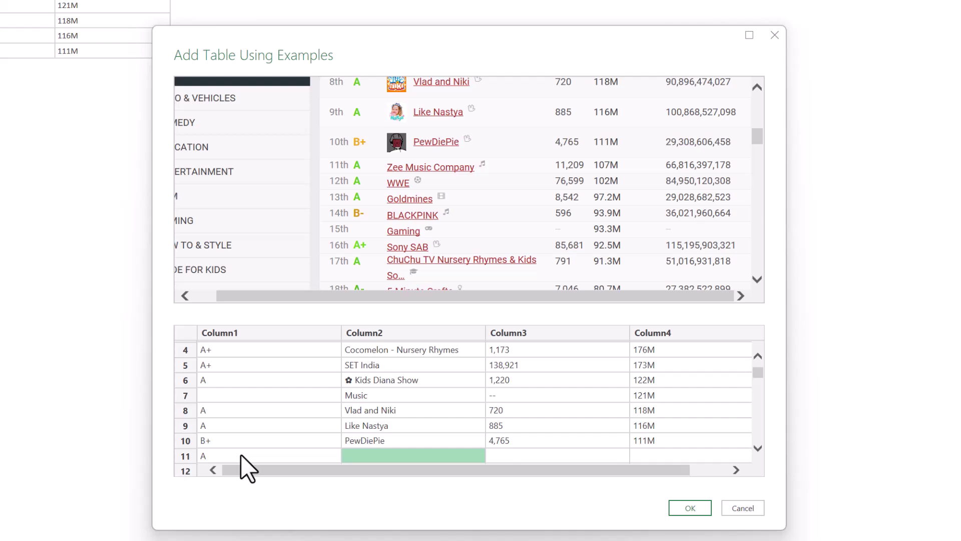
text(Zee)
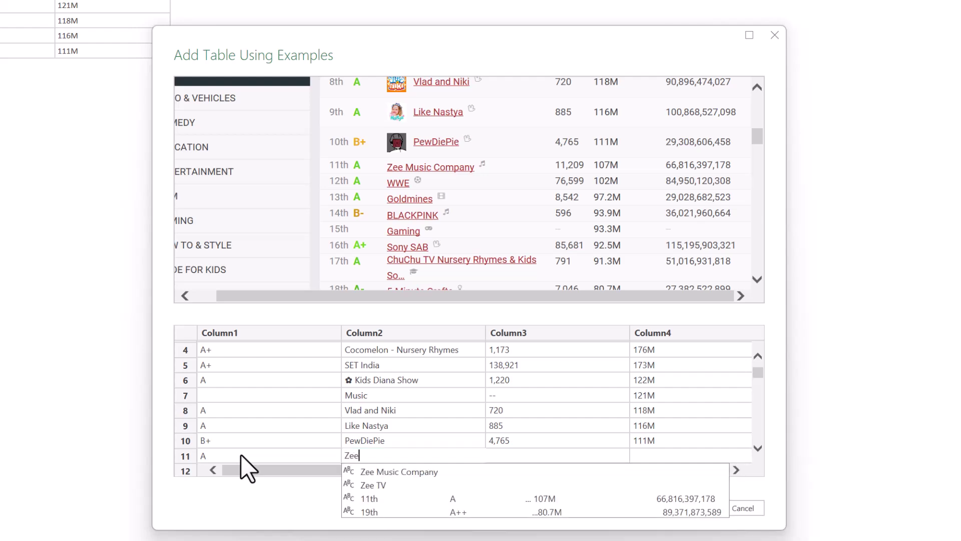
text( Music)
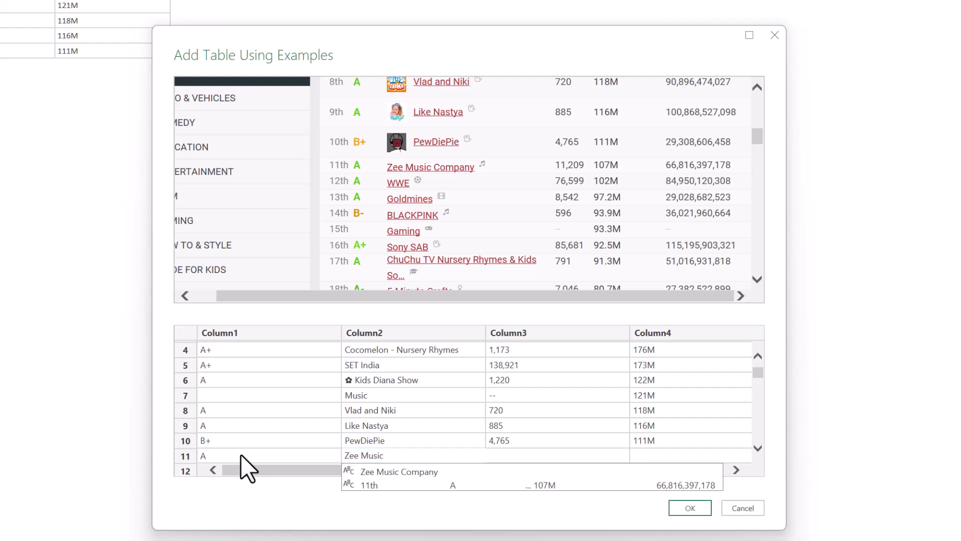
text( Company)
key(Tab)
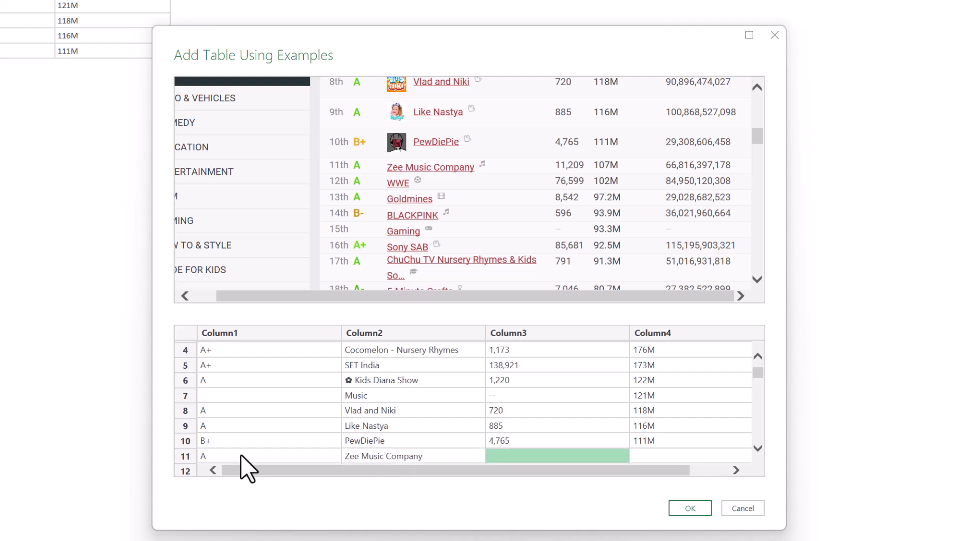
text(11,209)
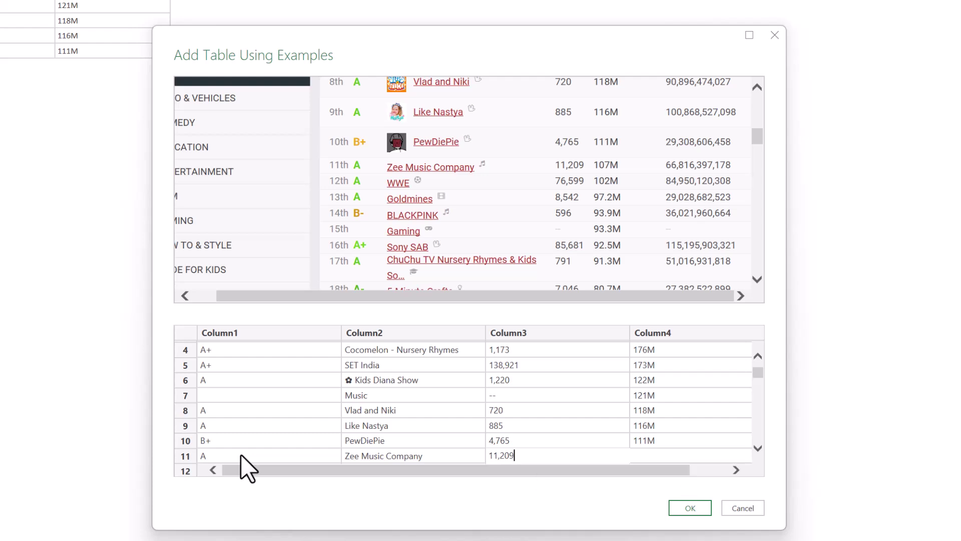
key(Tab)
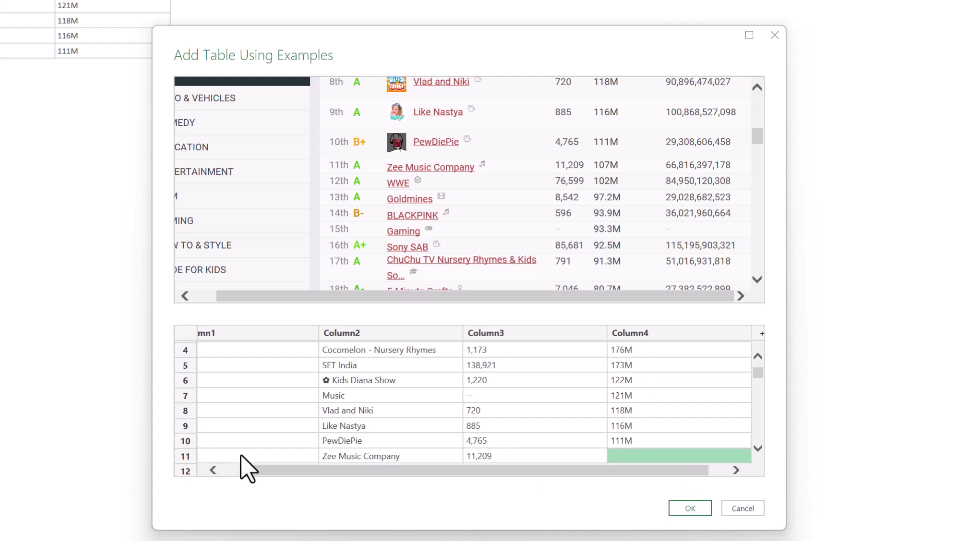
text(107M)
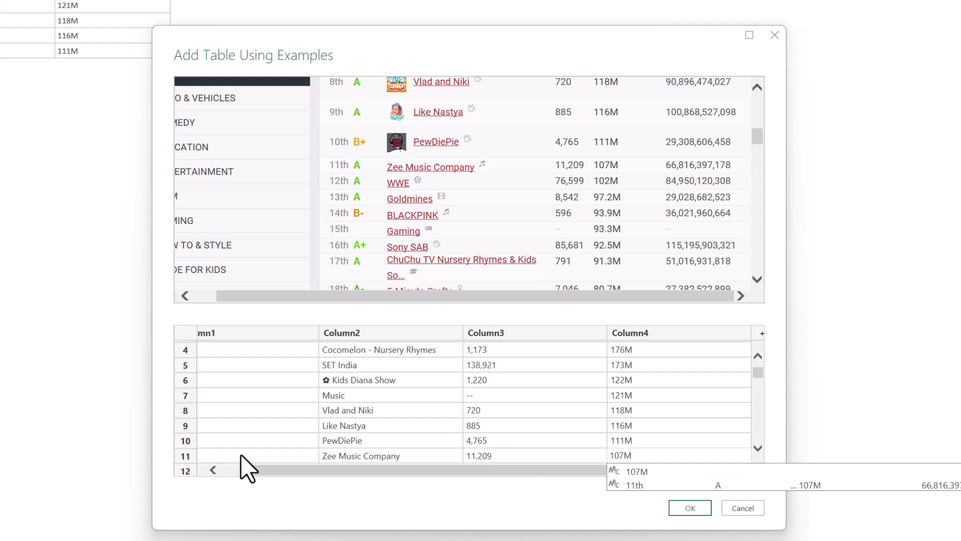
click(574, 415)
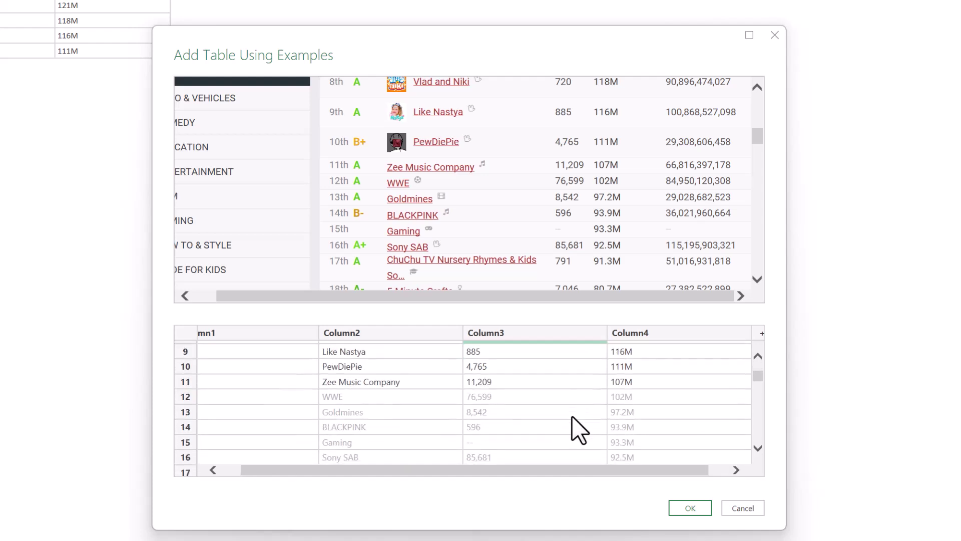
- Check that the filled rows reach 100 channels and accept the example table
drag(557, 473, 534, 471)
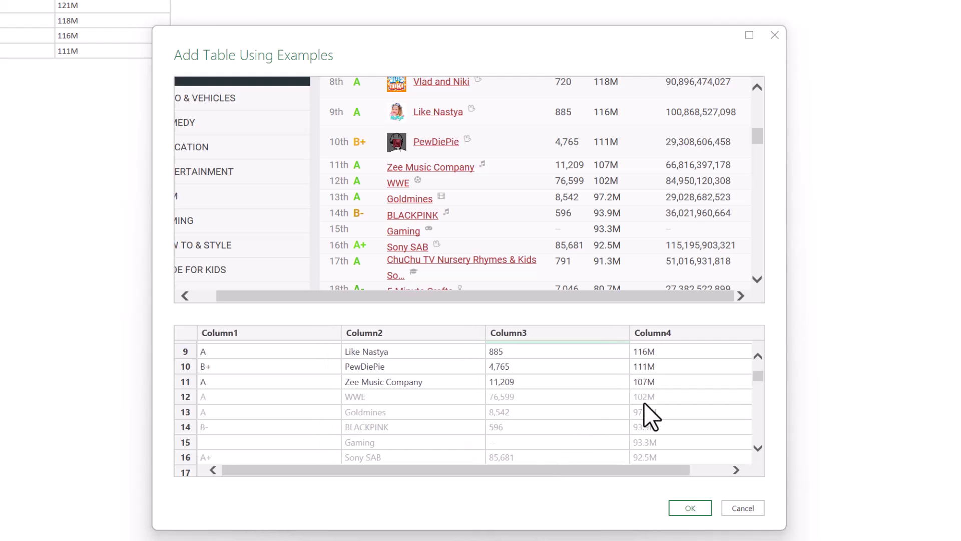
drag(762, 375, 755, 440)
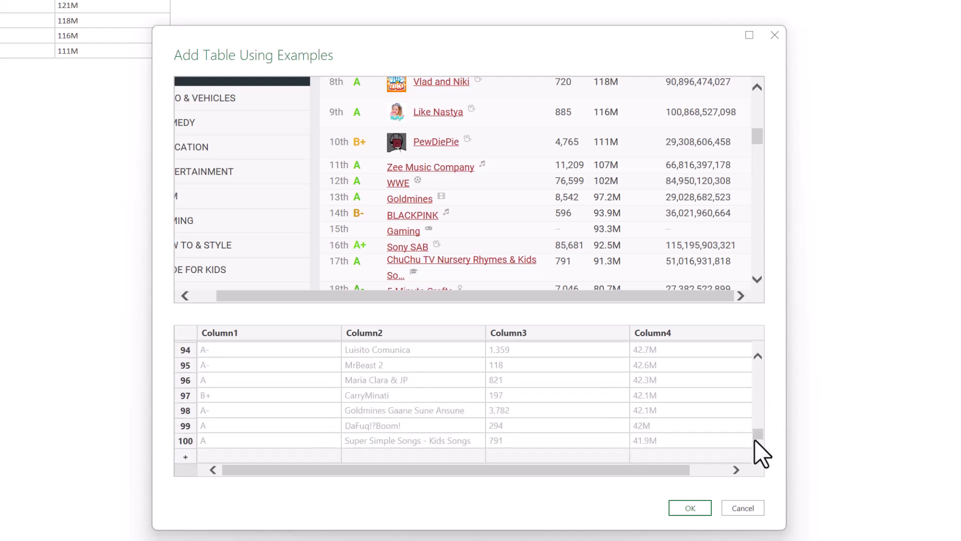
click(706, 509)
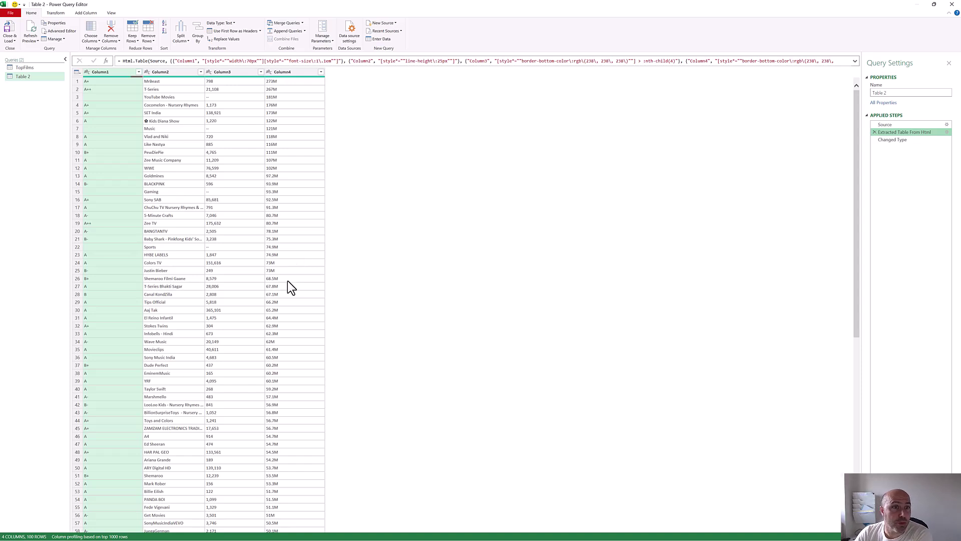
- Rename Column1 to Grade and Column2 to Username
scroll(287, 282, down, 14)
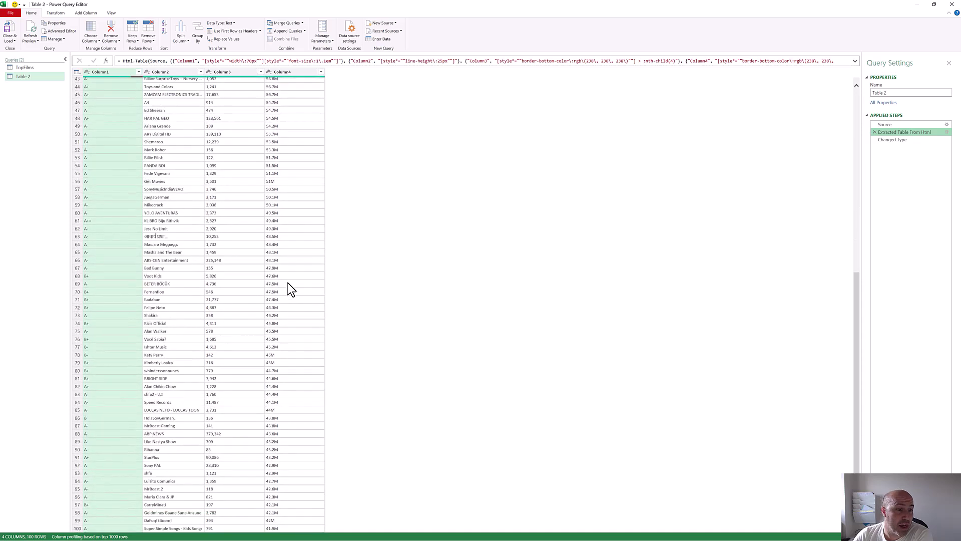
scroll(287, 284, up, 14)
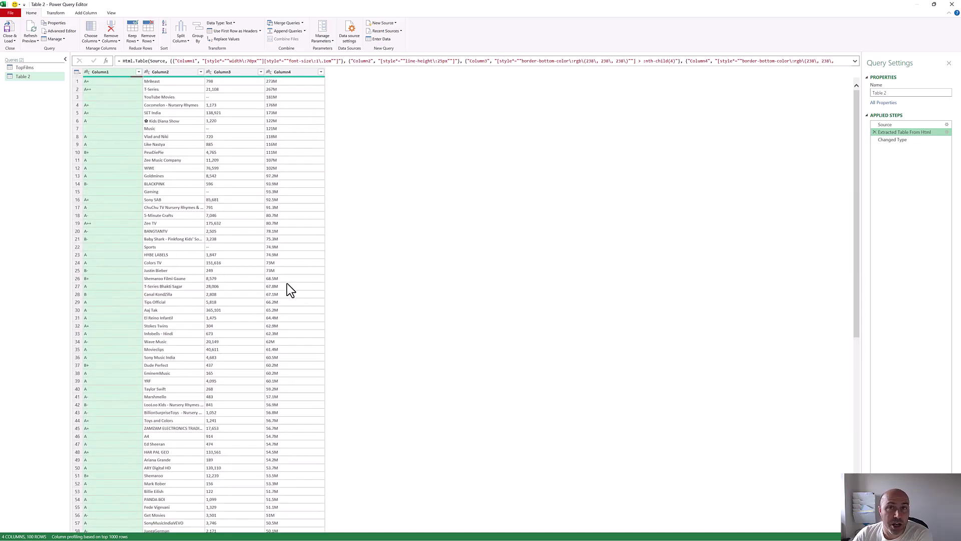
double_click(113, 72)
text(Grade)
key(Return)
double_click(158, 72)
text(Username)
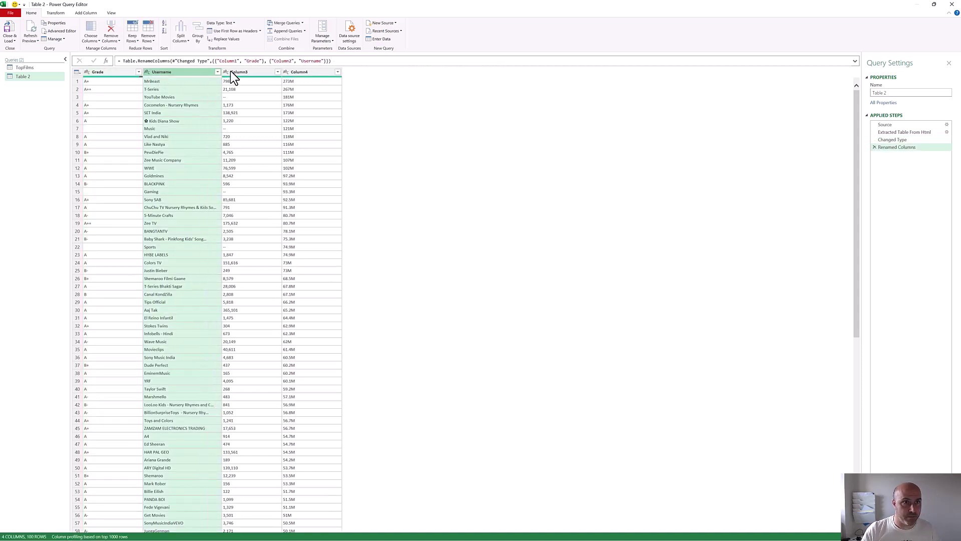
key(Return)
- Rename Column3 to Uploads and Column4 to Subscribers
double_click(245, 73)
text(Uploads)
key(Return)
double_click(298, 73)
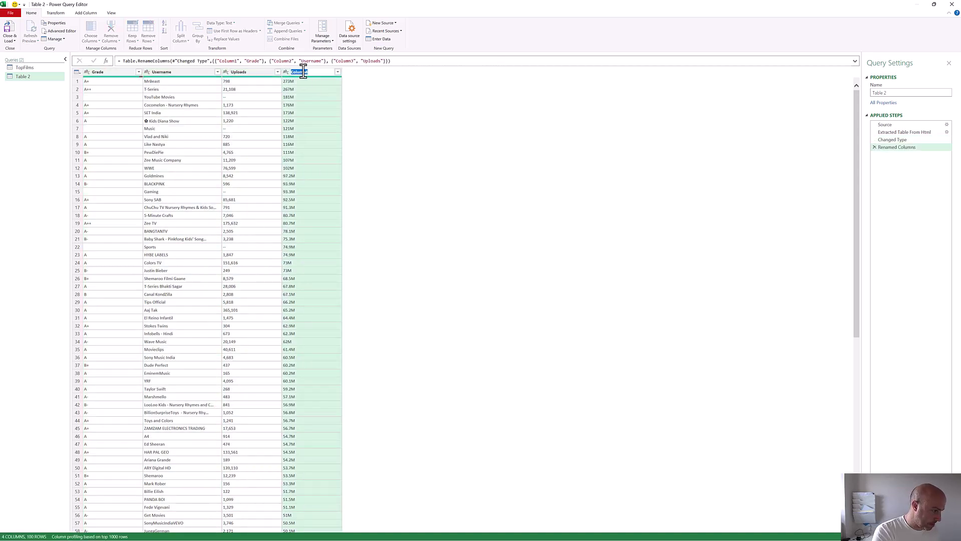
text(Subscribers)
key(Return)
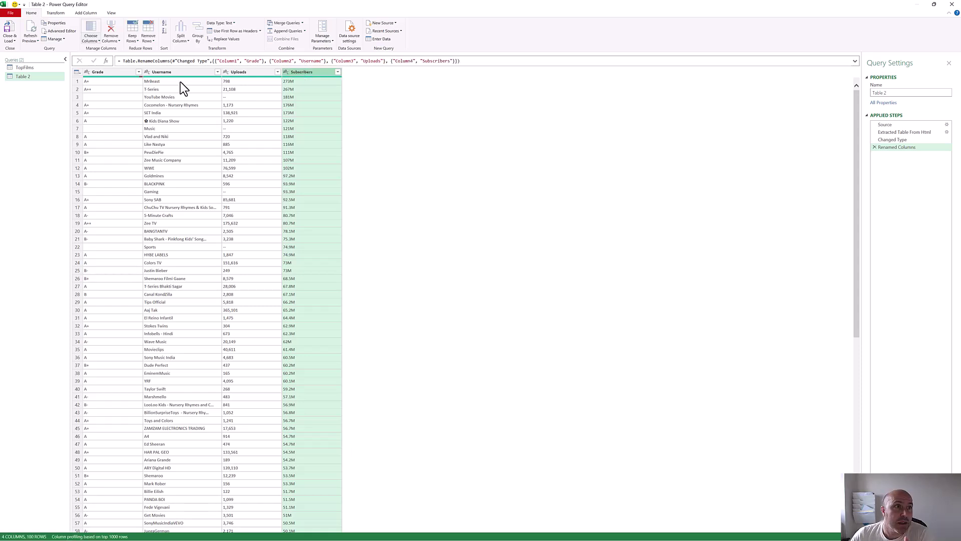
click(88, 14)
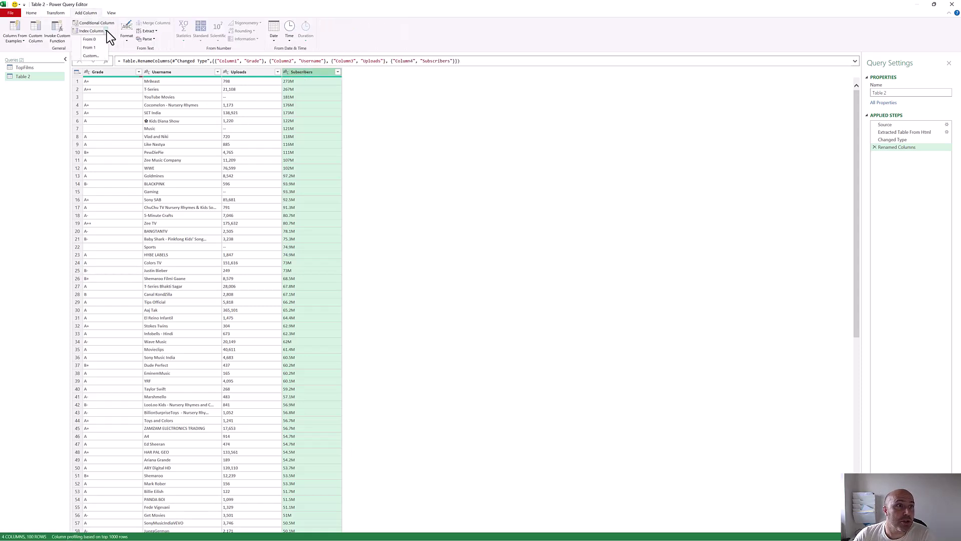
- Add an Index column starting at 1 and move it to the far left
click(89, 47)
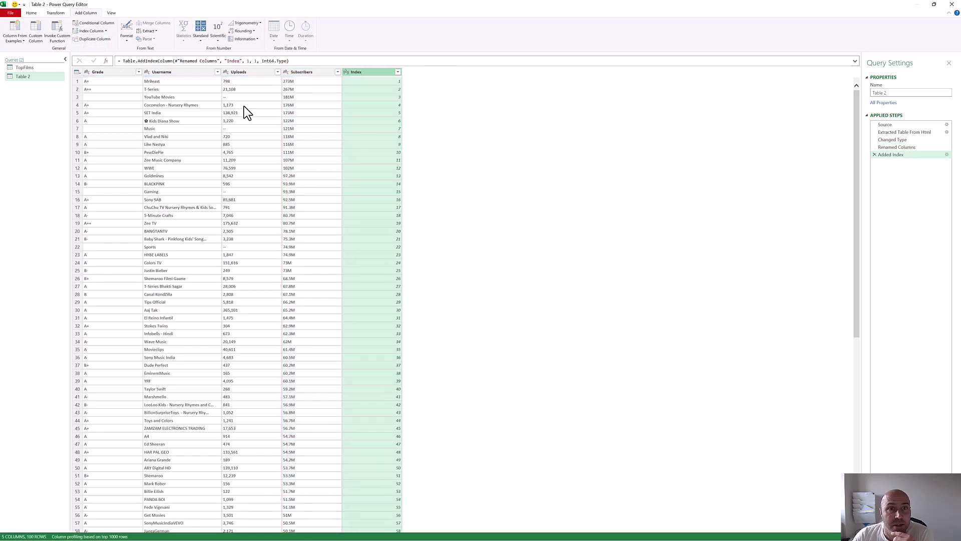
drag(321, 76, 109, 75)
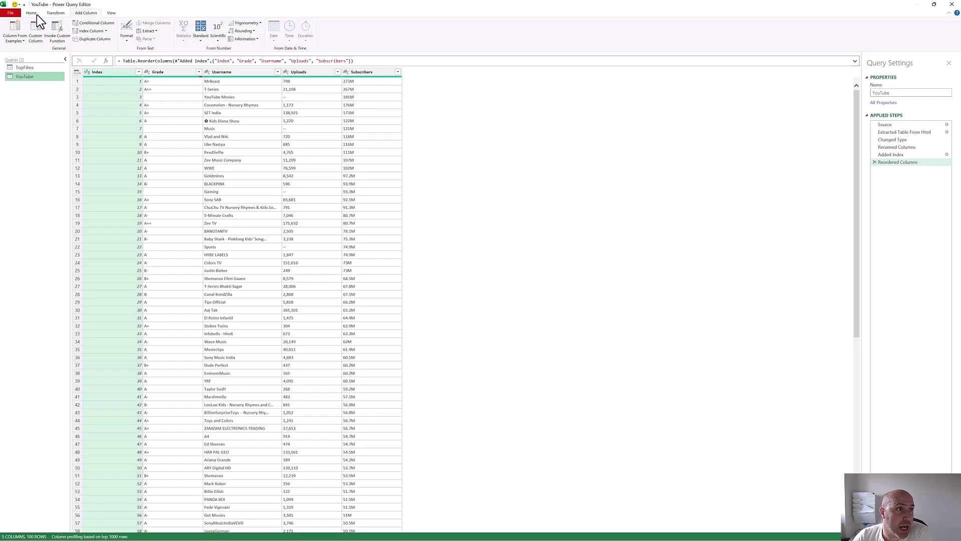
click(36, 13)
- Load the YouTube query as a table on a new worksheet
click(14, 38)
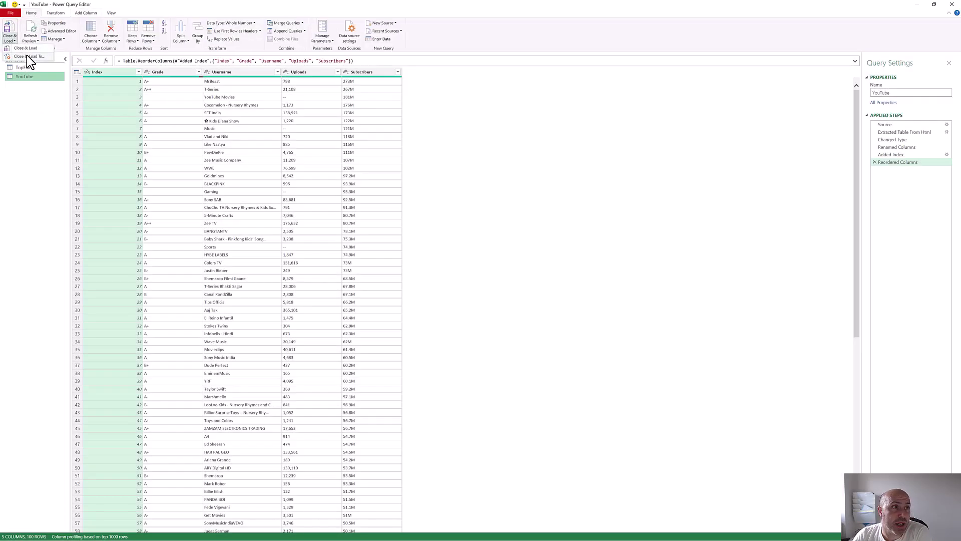
click(29, 57)
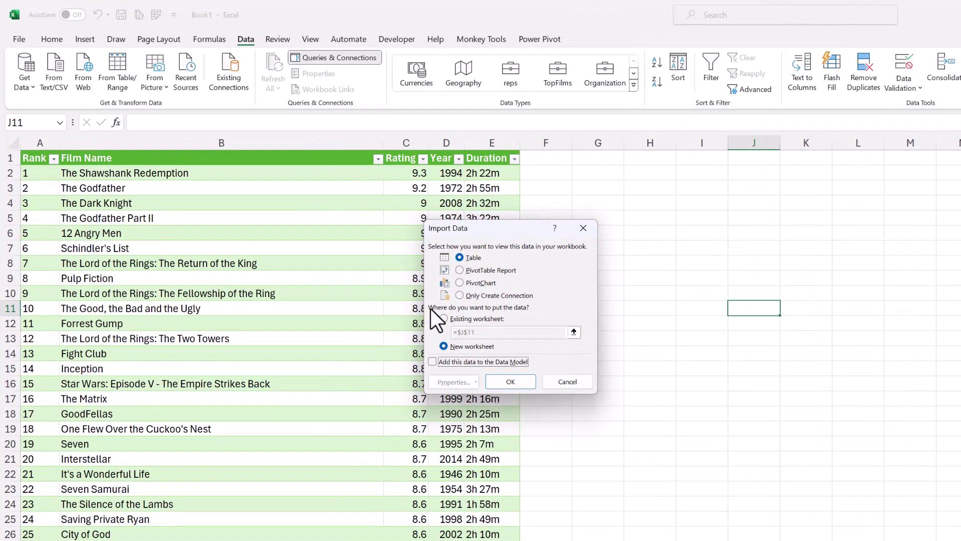
click(502, 380)
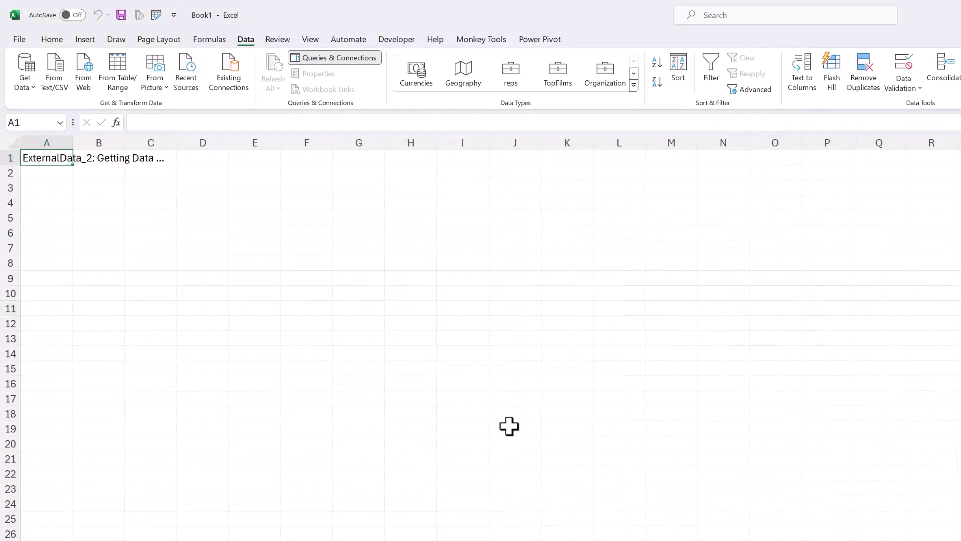